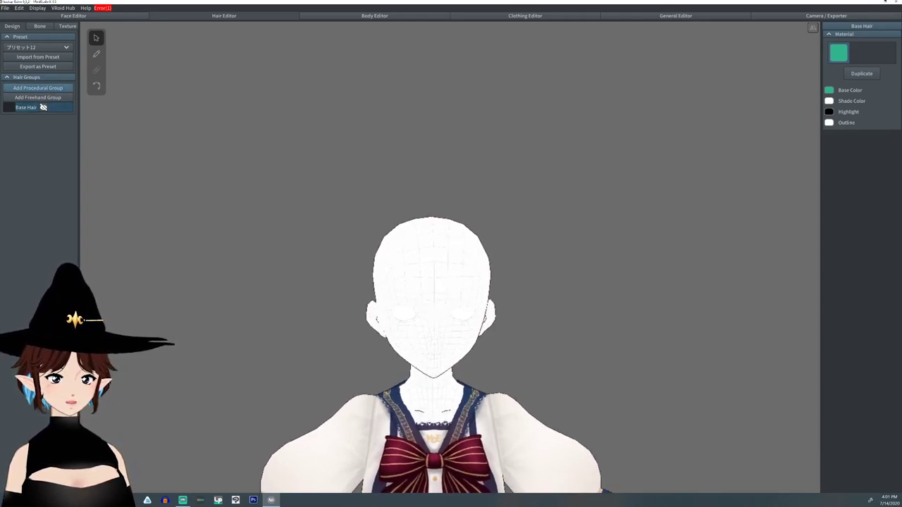
- Add a new procedural hair group and pull a lower guide point outward
left_click(38, 87)
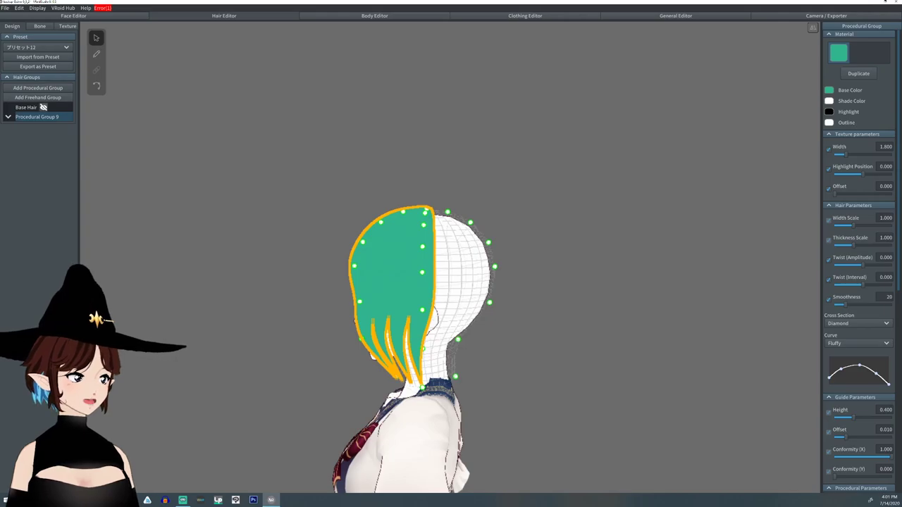
left_click_drag(455, 377, 472, 377)
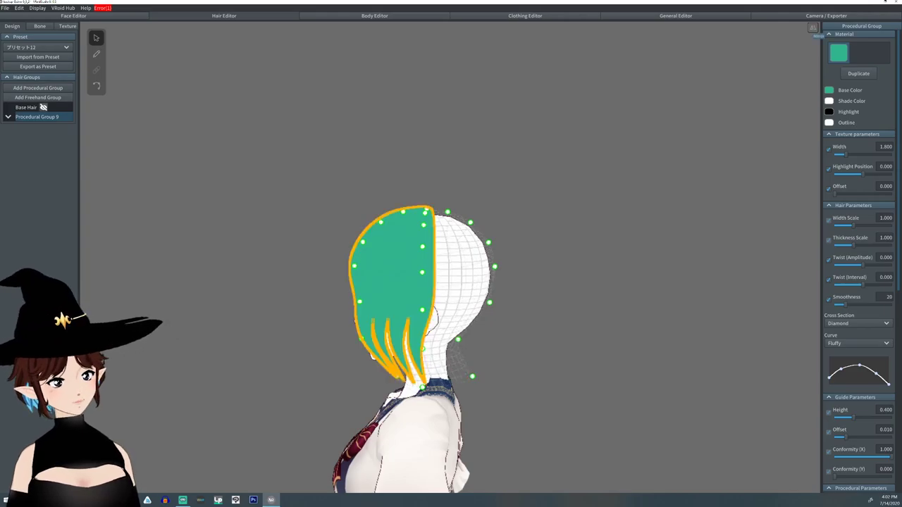
key("2")
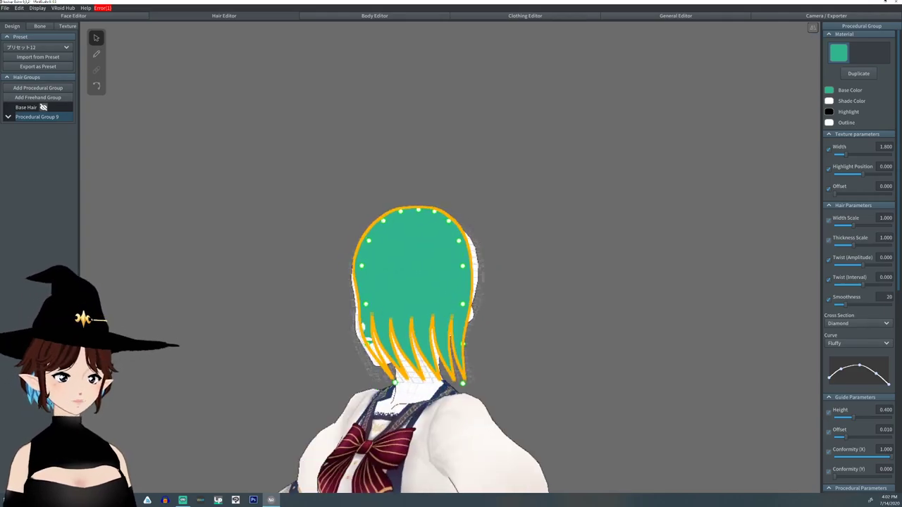
- Set the hair's cross section to Diamond and its curve to Straight
left_click(857, 323)
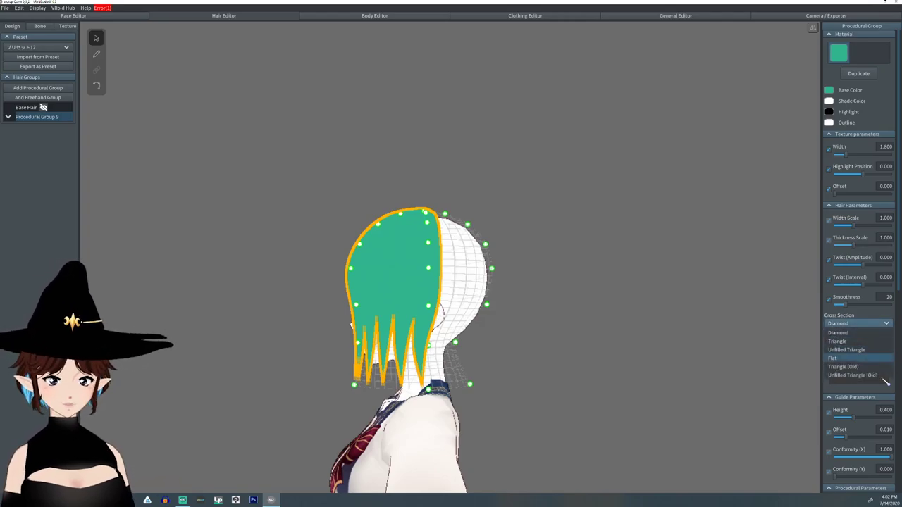
left_click(842, 358)
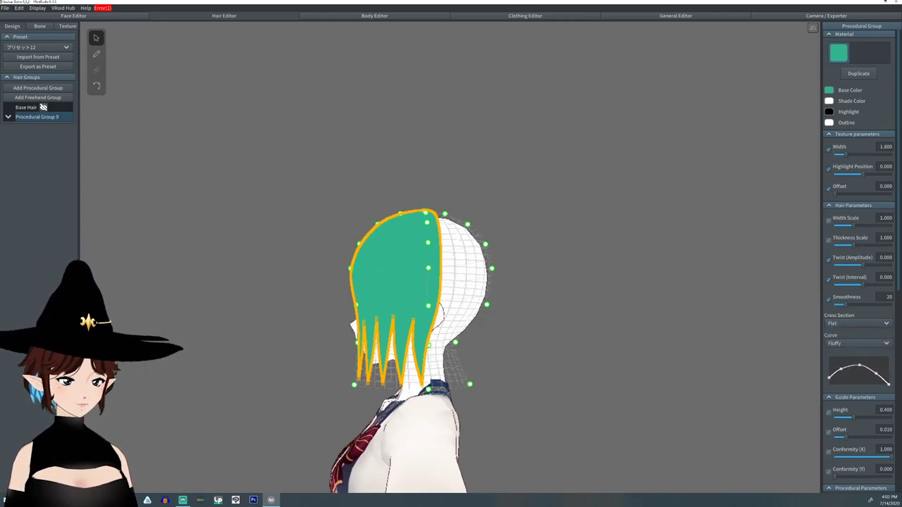
left_click(858, 323)
left_click(845, 333)
left_click(858, 343)
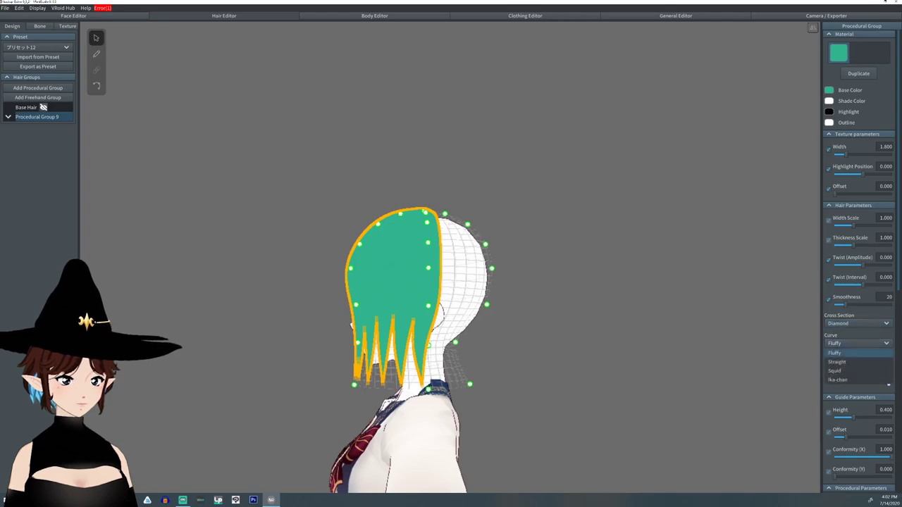
left_click(845, 371)
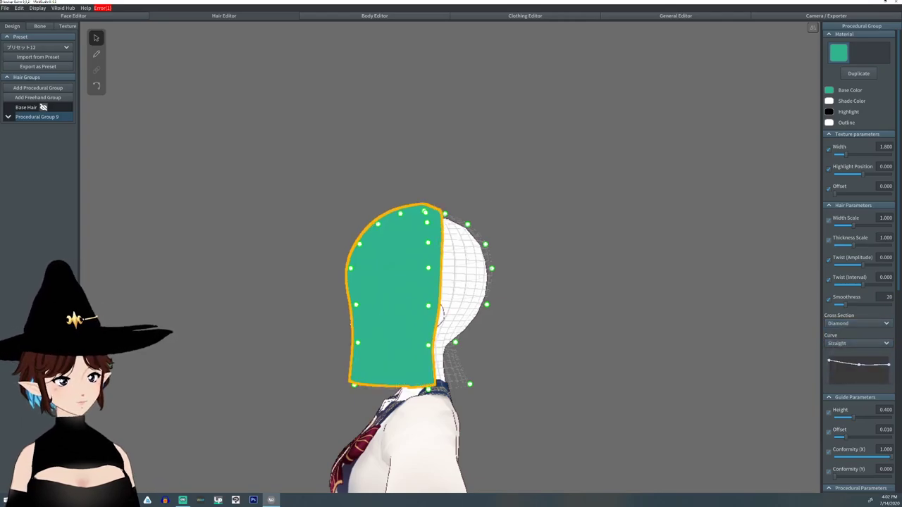
- Bend the curve graph's end upward, lower Guide Offset to 0.008 and reduce Guide Height to 0.100
mouse_move(888, 364)
left_mouse_down()
mouse_move(853, 356)
mouse_move(889, 364)
mouse_move(889, 356)
left_mouse_up()
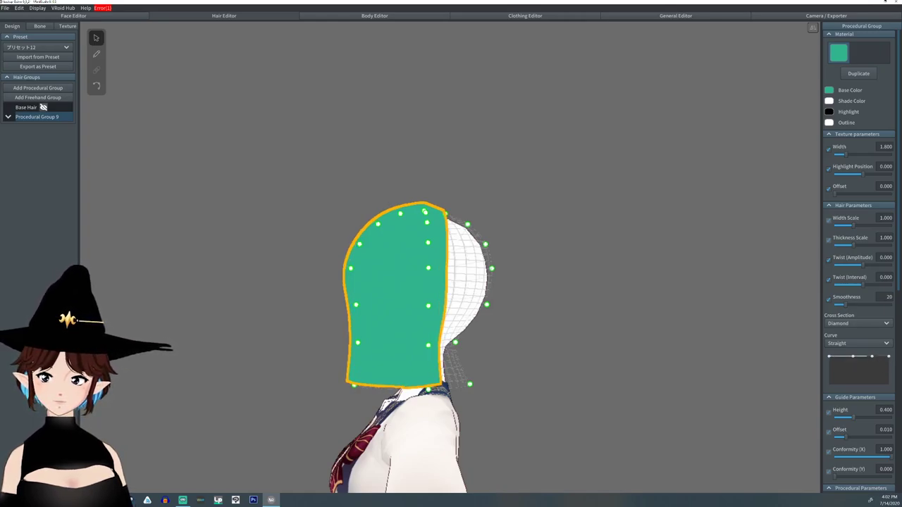
left_click_drag(844, 437, 839, 416)
right_click_drag(493, 282, 591, 281)
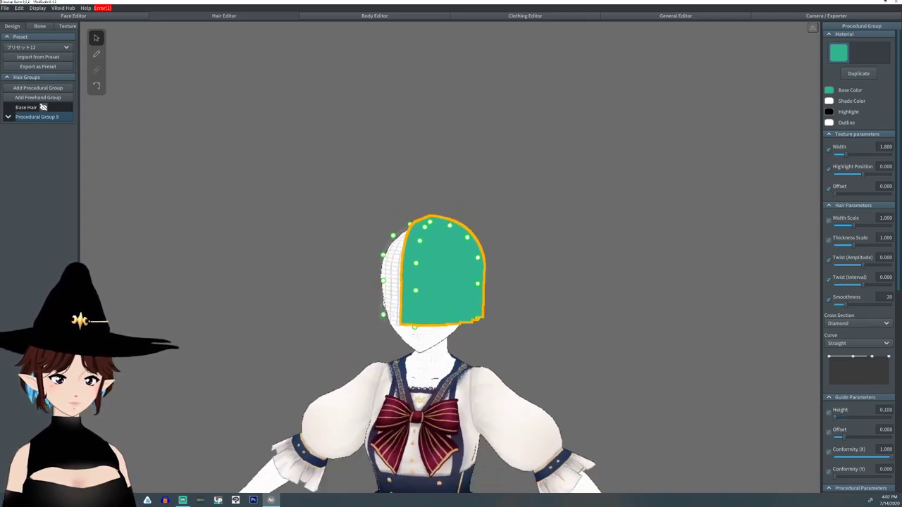
- Set Number of Hairs to 20 and Interval to 360 so hair wraps the head
scroll(859, 260, "down", 5)
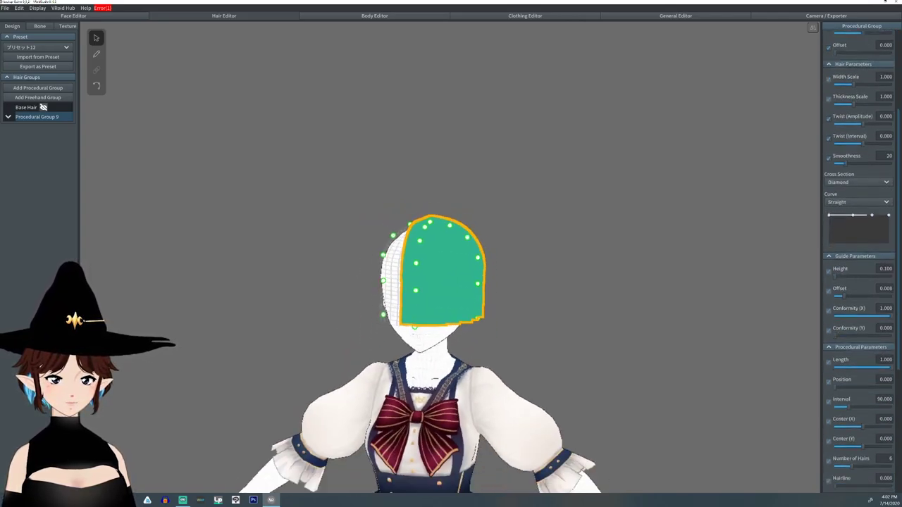
left_click_drag(845, 442, 889, 441)
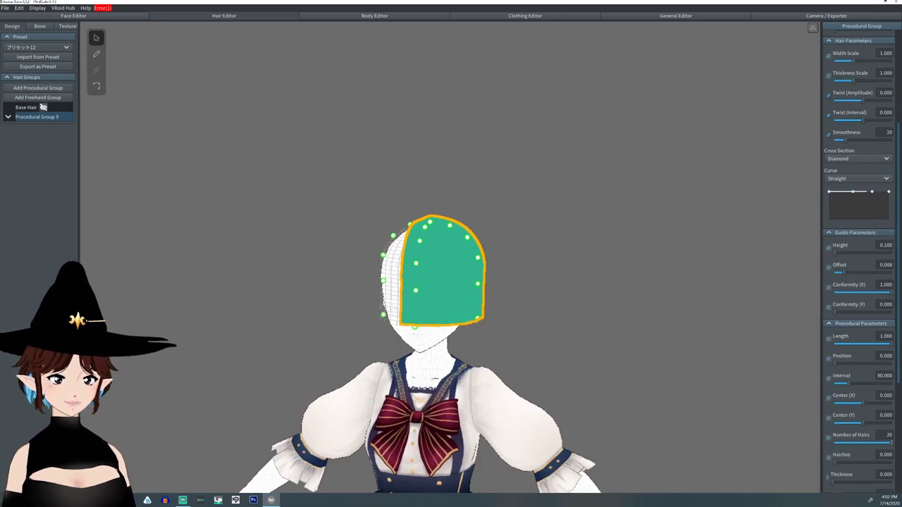
left_click_drag(848, 384, 889, 383)
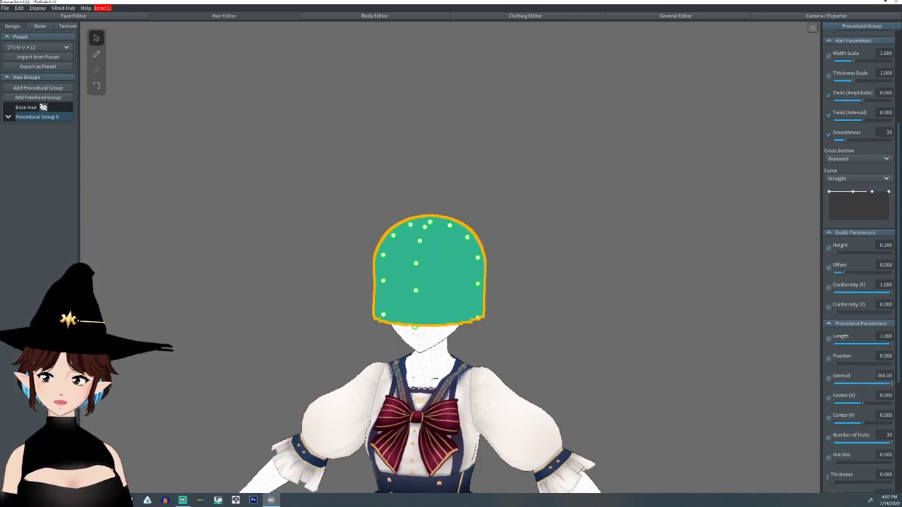
scroll(437, 282, "up", 3)
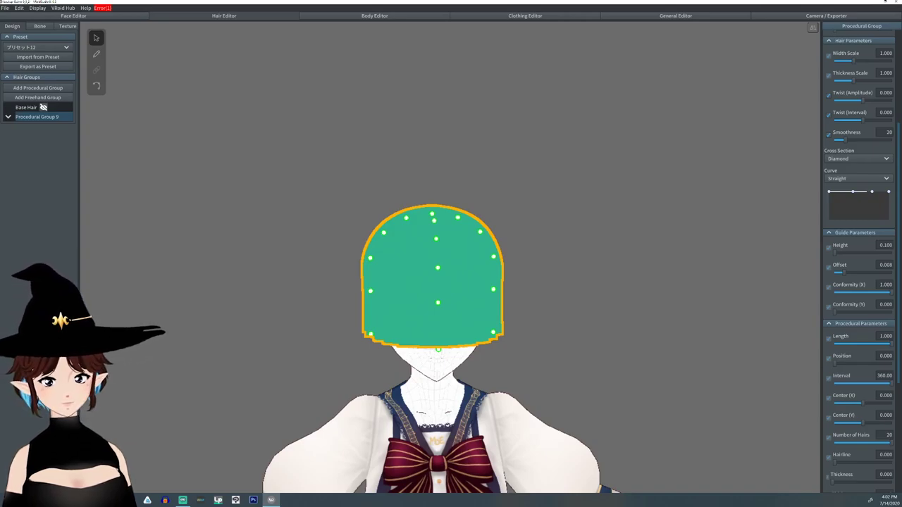
- Shorten Length to about 0.743 and lower Offset to pull the dome closer to the head
left_click_drag(889, 344, 874, 344)
scroll(427, 281, "up", 2)
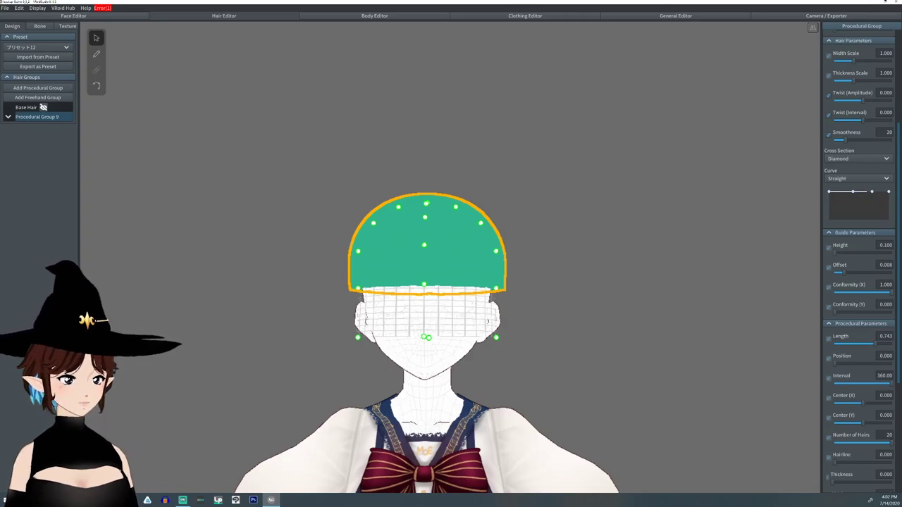
left_click_drag(843, 272, 836, 272)
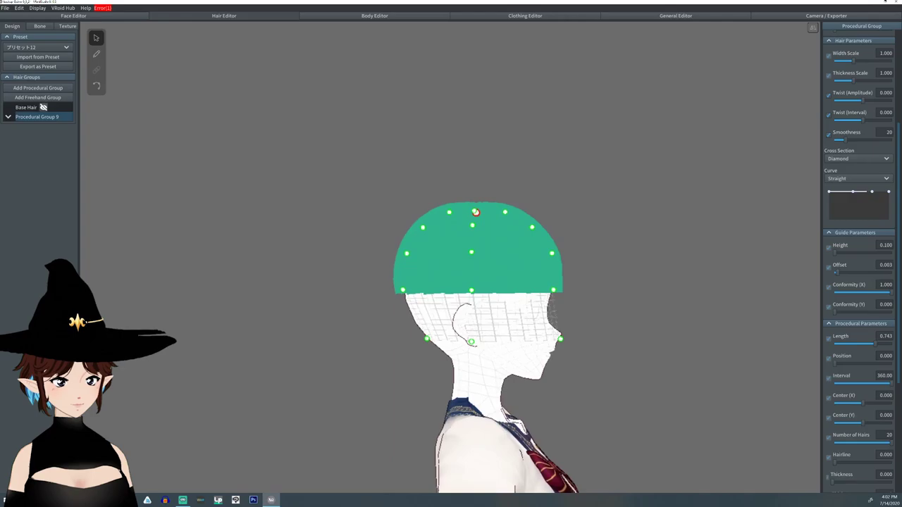
- Drag the dome's guide points to reshape its top and adjust the right side
left_click_drag(505, 212, 524, 230)
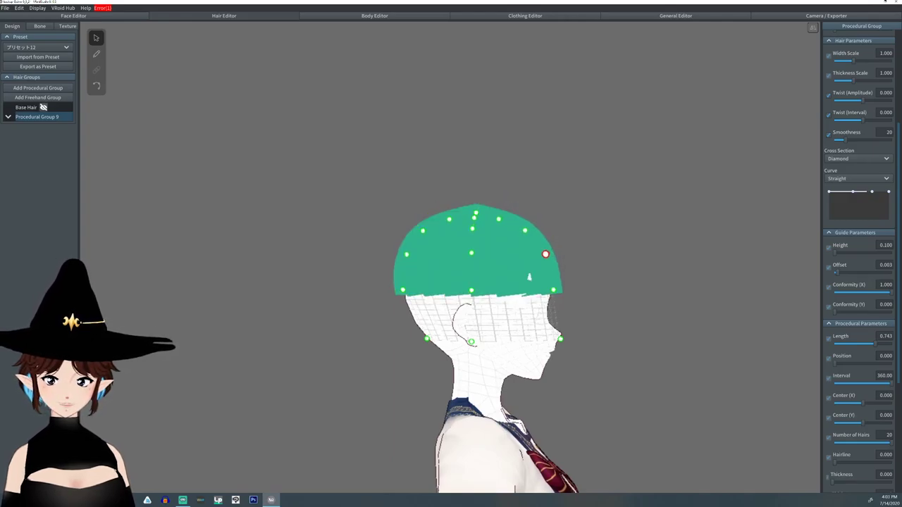
left_click_drag(553, 290, 548, 289)
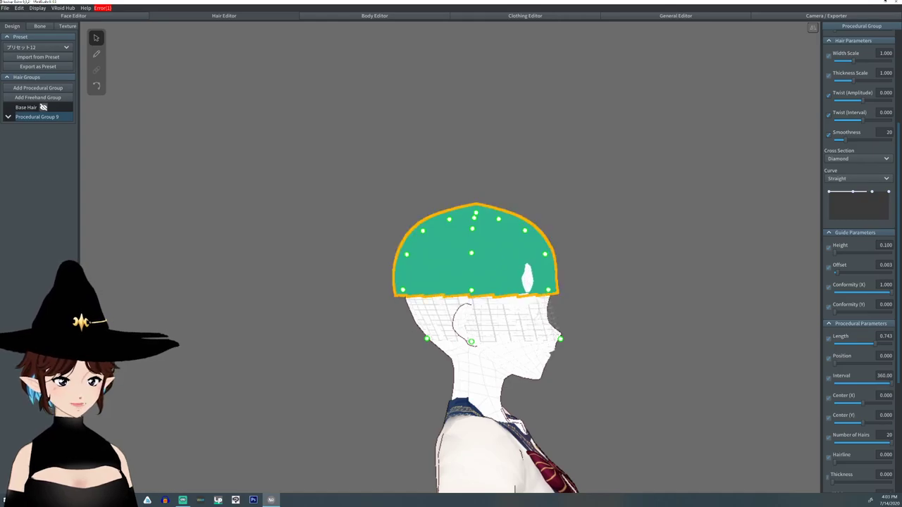
left_click_drag(545, 254, 549, 254)
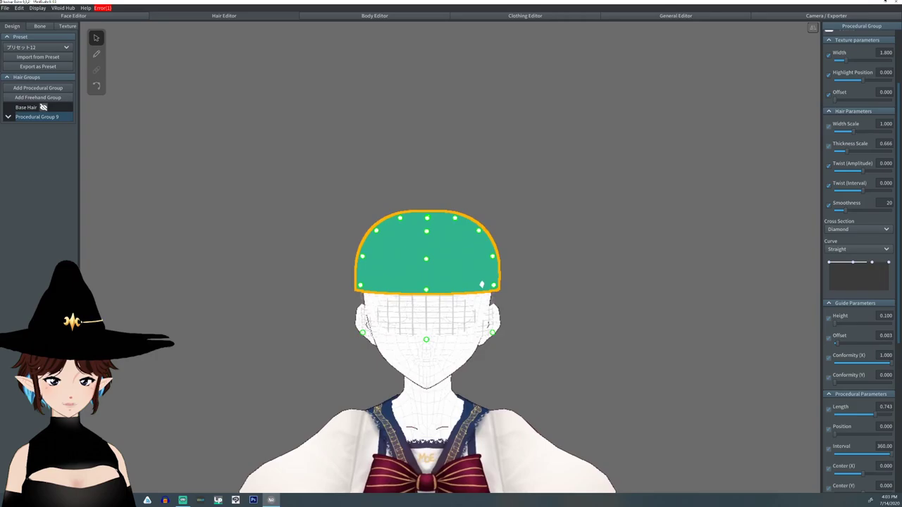
- Even out the cap's sides, moving both ear-side guide points inward
left_click_drag(492, 256, 491, 253)
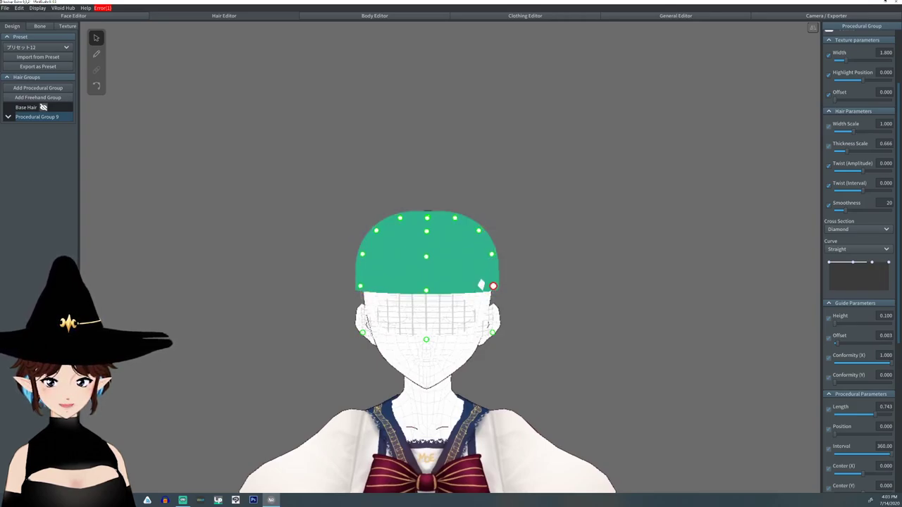
right_click_drag(482, 284, 493, 278)
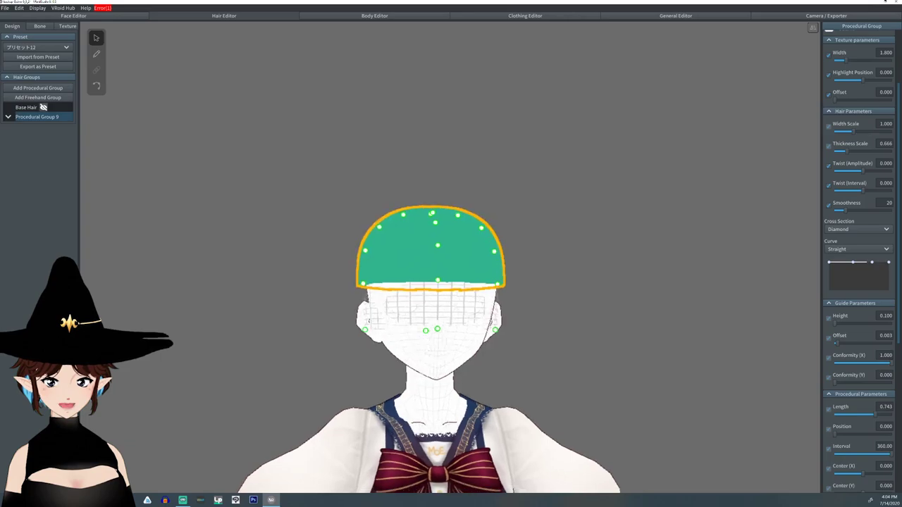
left_click_drag(495, 330, 487, 330)
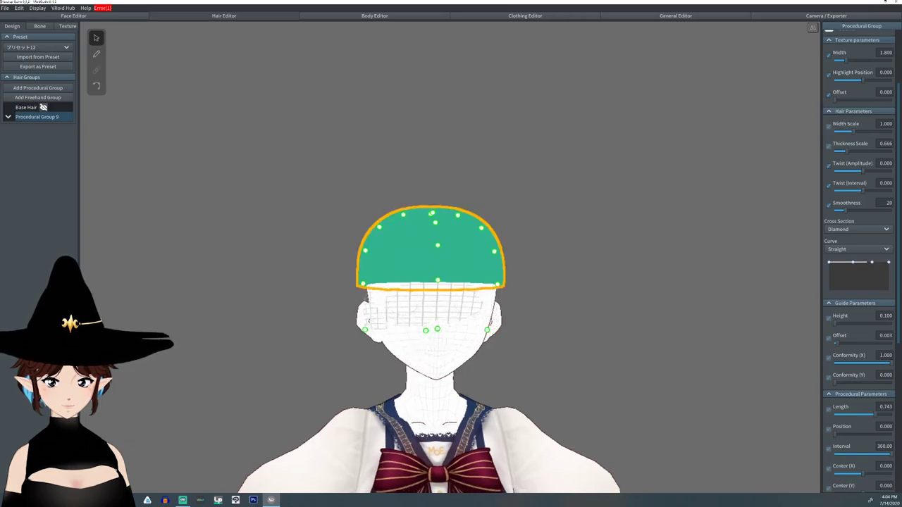
left_click_drag(364, 330, 374, 329)
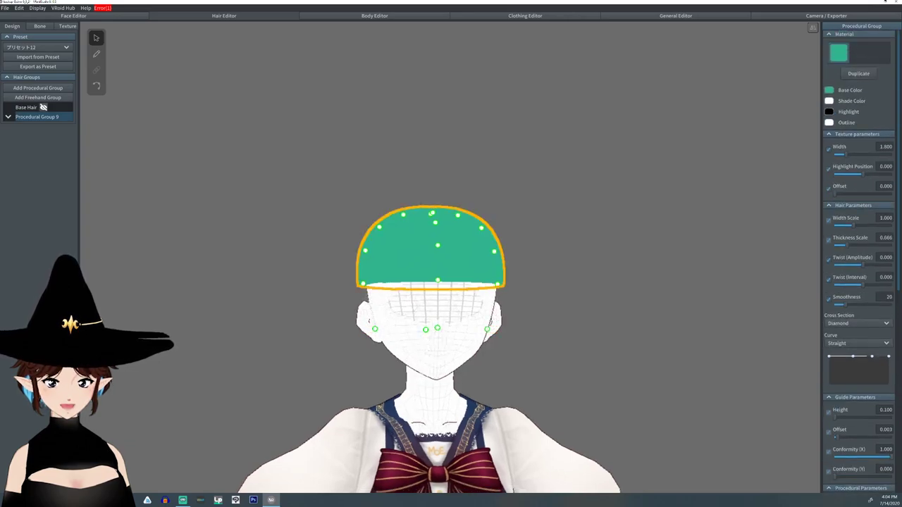
- Set Shade Color to white and, after trying white, set Highlight back to black
left_click(829, 101)
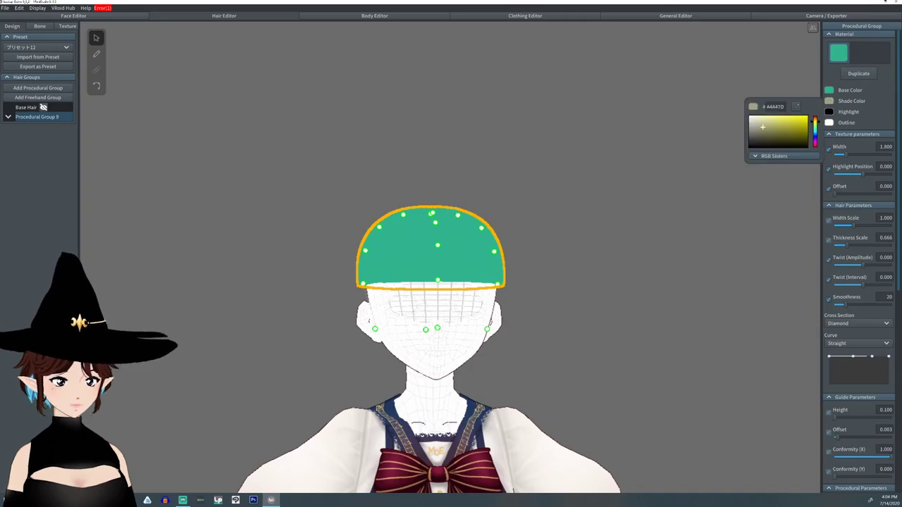
left_click(751, 120)
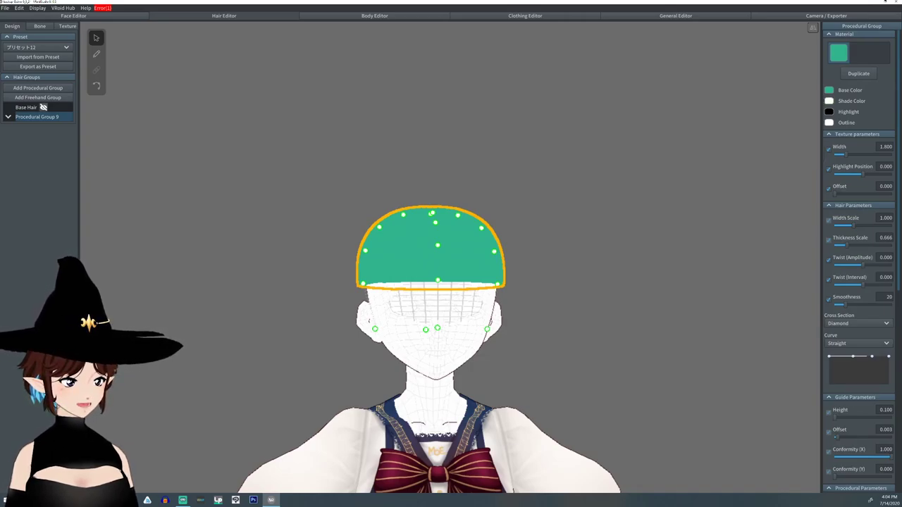
left_click(829, 111)
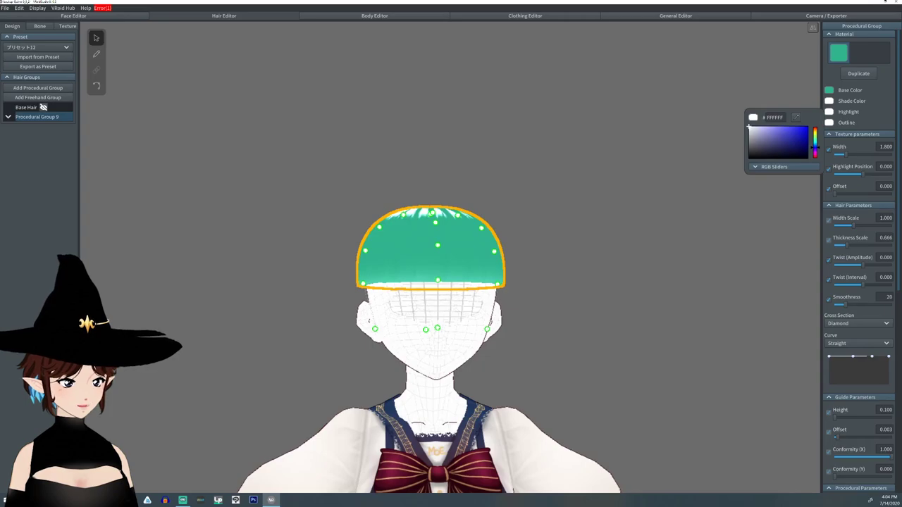
mouse_move(563, 281)
right_mouse_down()
mouse_move(564, 381)
mouse_move(564, 313)
mouse_move(564, 331)
right_mouse_up()
left_click(828, 111)
left_click(751, 157)
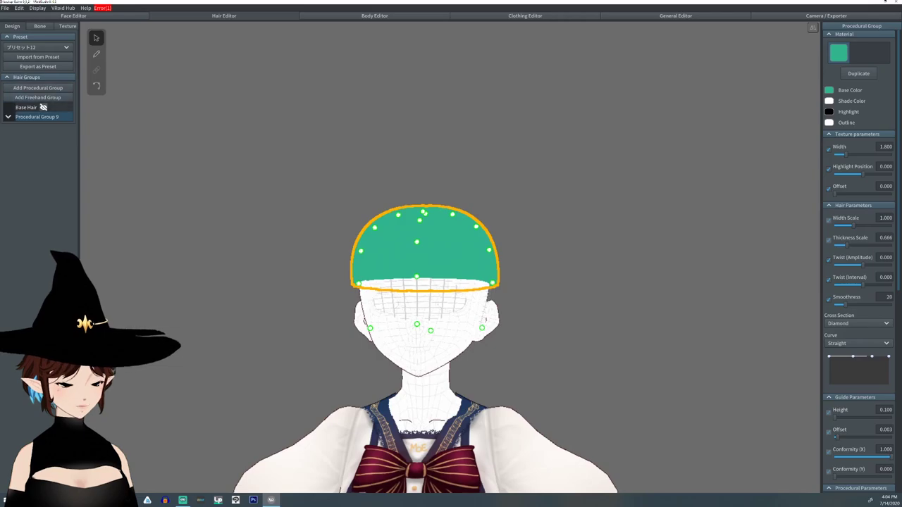
- Add Freehand Group 7 under Base Hair and drag its guide points outward for a brim
left_click(43, 107)
left_click(37, 98)
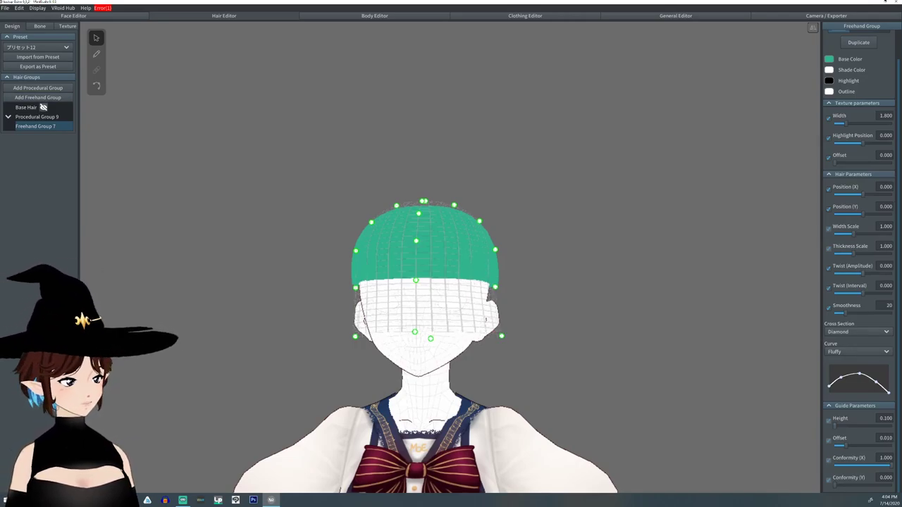
left_click_drag(501, 336, 570, 299)
left_click_drag(495, 286, 540, 295)
left_click_drag(495, 249, 508, 286)
key("Escape")
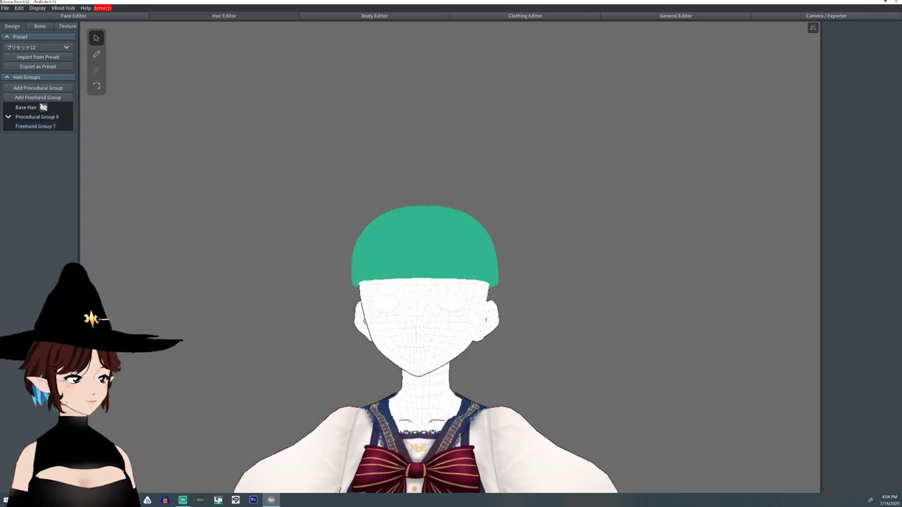
- Reselect Freehand Group 7, lower its top guide points toward the cap edge and widen the guide
left_click(36, 126)
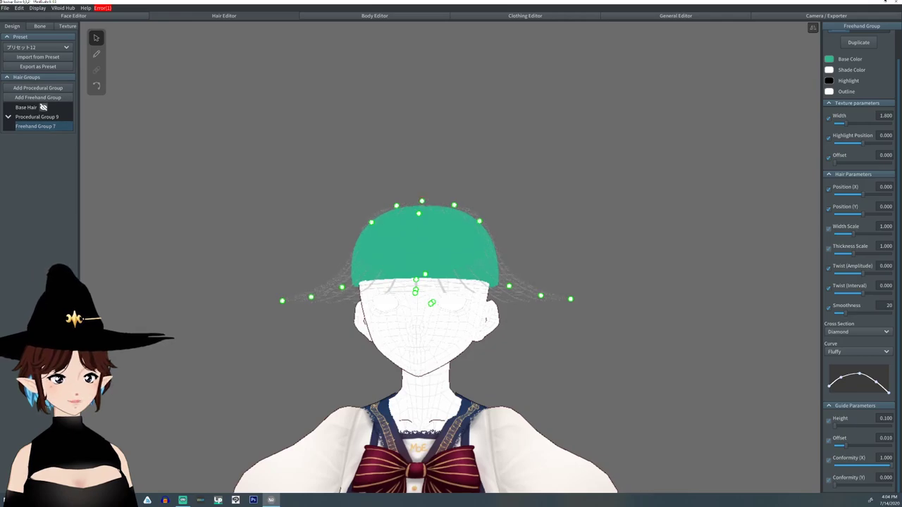
left_click_drag(454, 205, 453, 274)
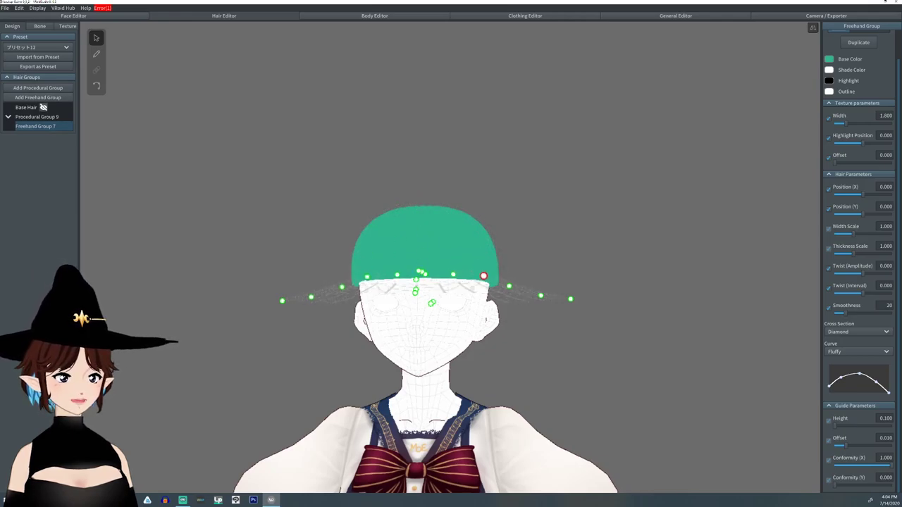
right_click_drag(479, 221, 373, 235)
left_click_drag(559, 309, 590, 307)
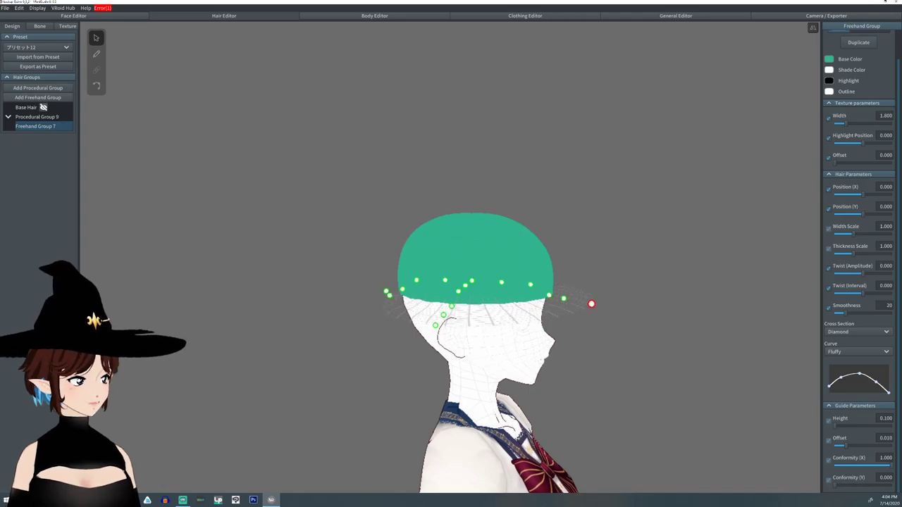
right_click_drag(590, 307, 595, 298)
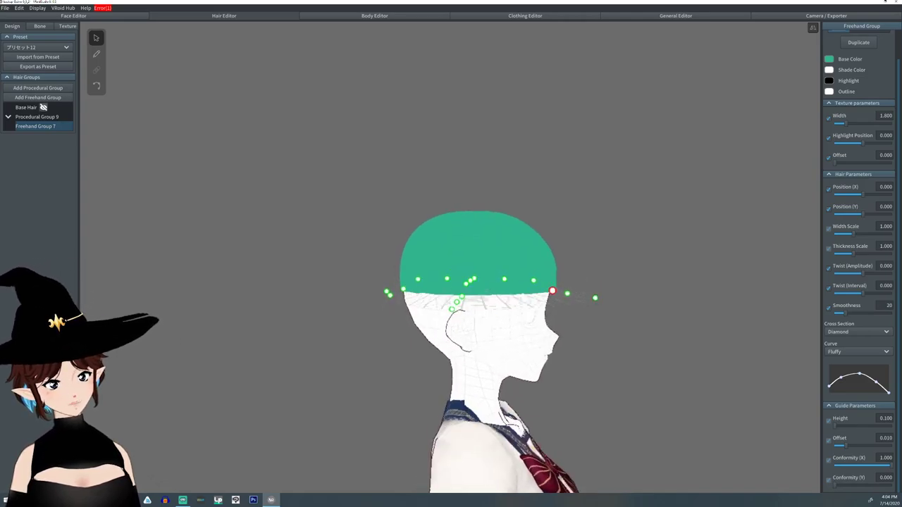
left_click_drag(594, 298, 593, 294)
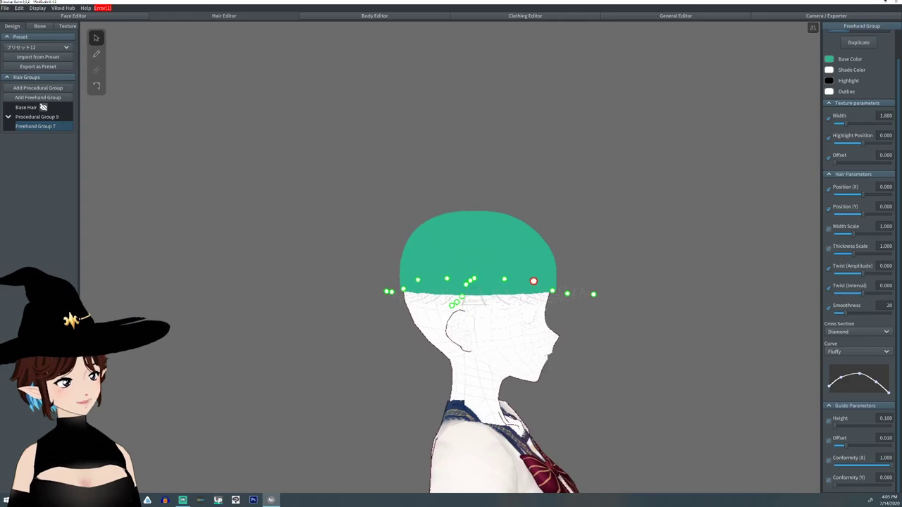
- Level the guide around the cap's lower edge and pull its outer points in toward the head
left_click_drag(533, 281, 532, 284)
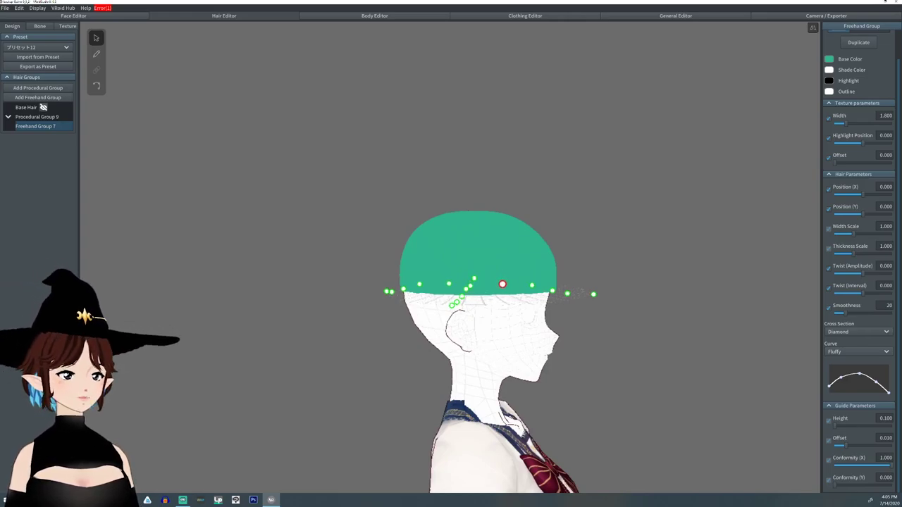
left_click_drag(474, 279, 475, 284)
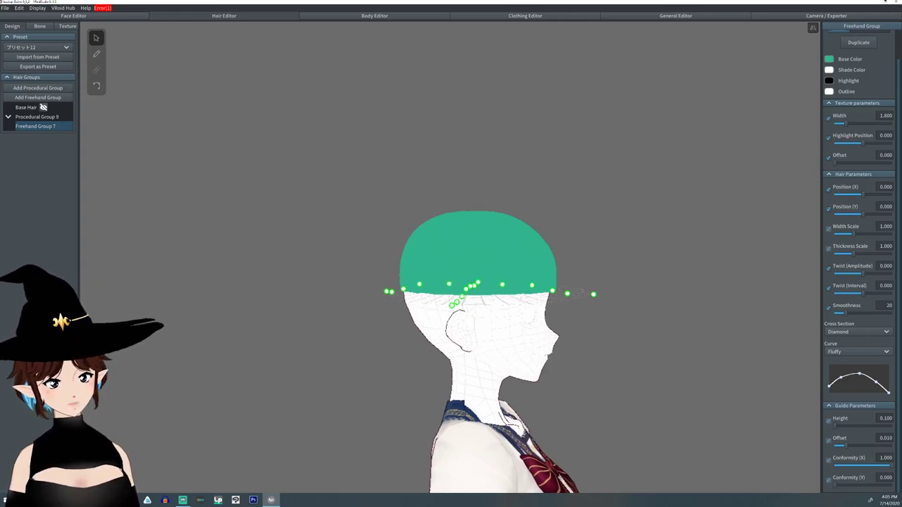
left_click_drag(594, 293, 550, 287)
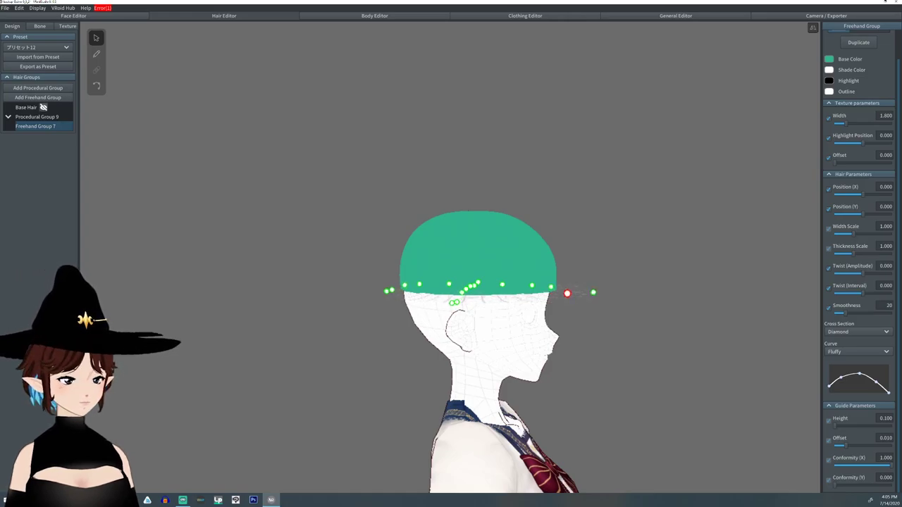
right_click_drag(567, 293, 428, 246)
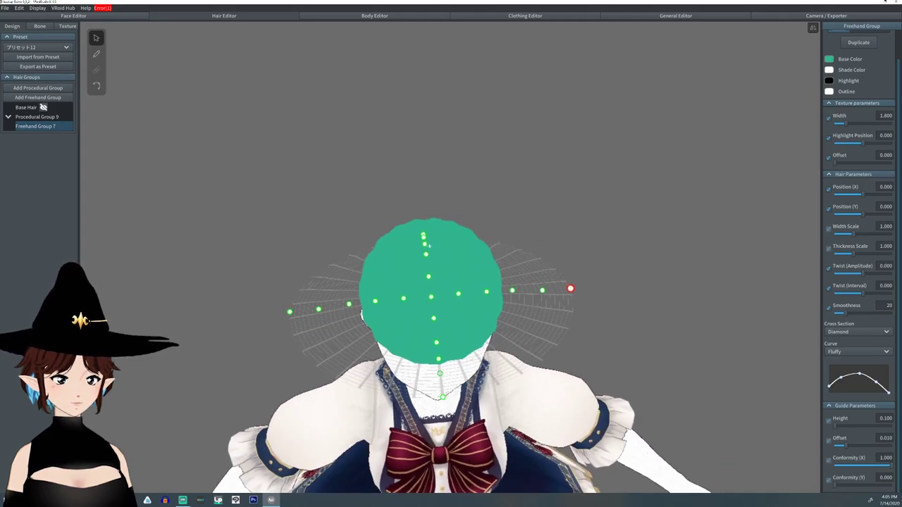
left_click_drag(570, 289, 507, 291)
right_click_drag(507, 291, 507, 324)
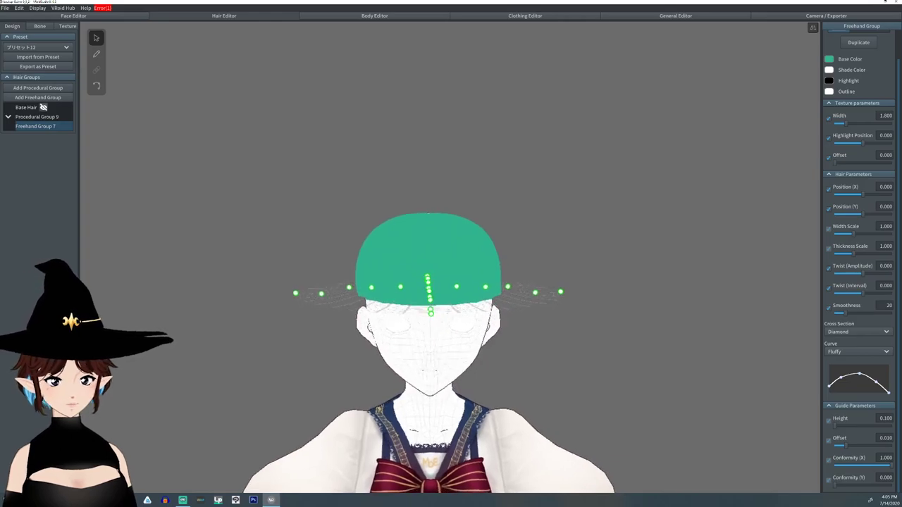
key("b")
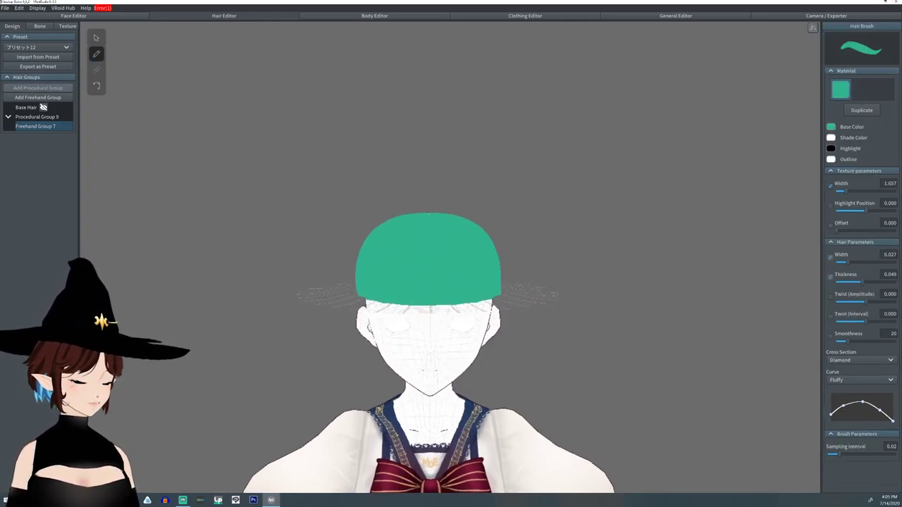
- Raise brush Thickness slightly and paint Hair 58 across the cap's front edge from above
left_click_drag(861, 282, 867, 262)
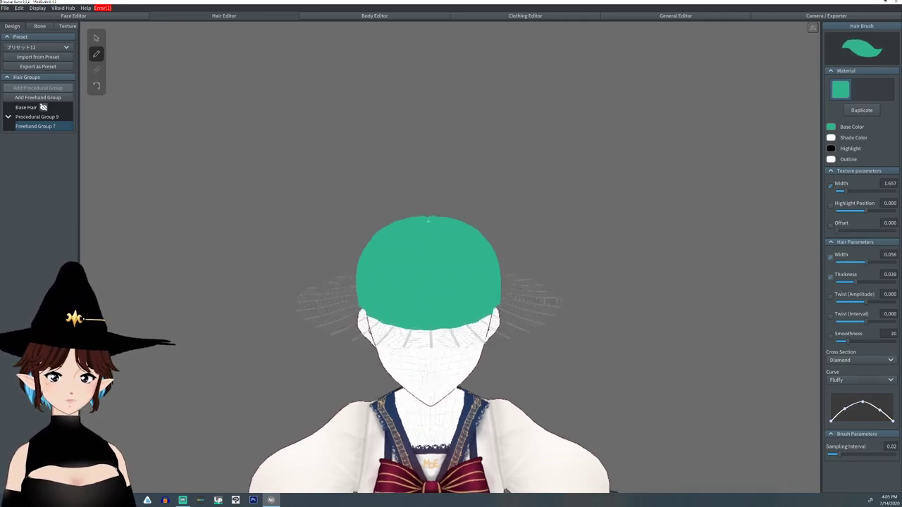
right_click_drag(429, 213, 427, 232)
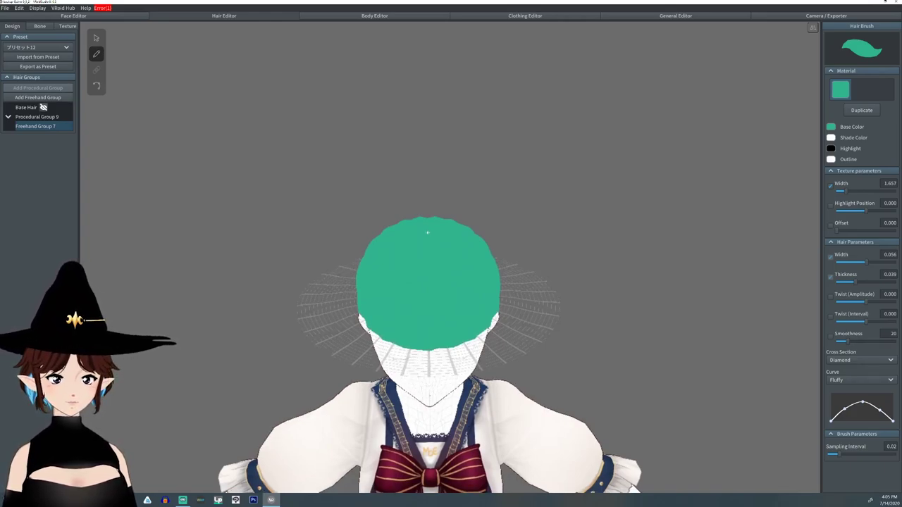
mouse_move(373, 339)
left_mouse_down()
mouse_move(420, 364)
mouse_move(457, 370)
mouse_move(476, 345)
left_mouse_up()
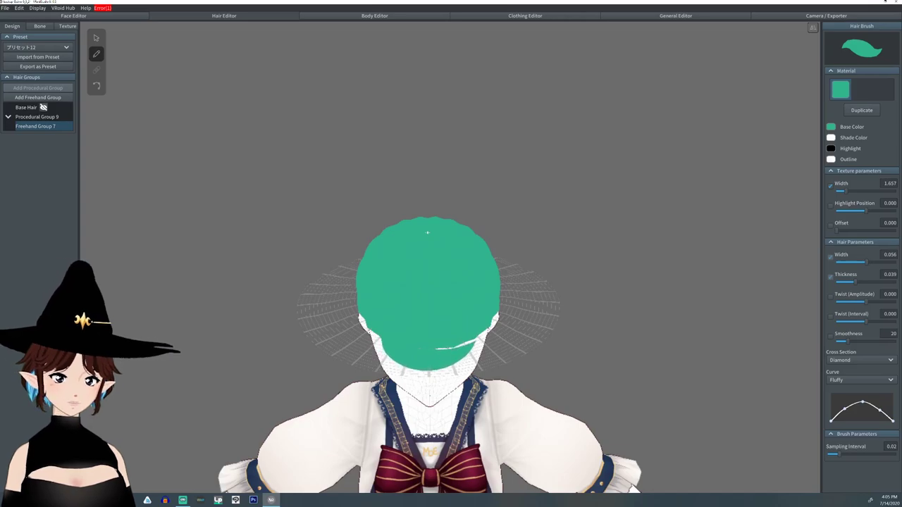
key("c")
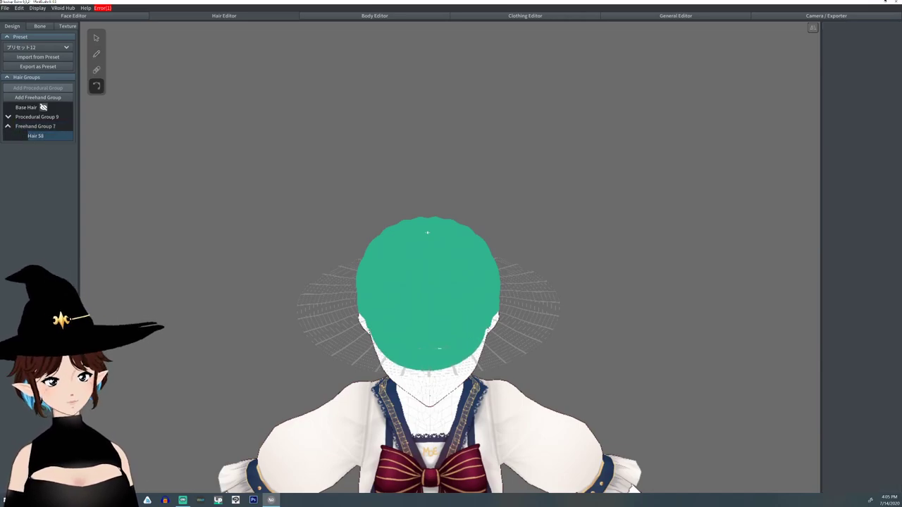
right_click_drag(427, 232, 429, 261)
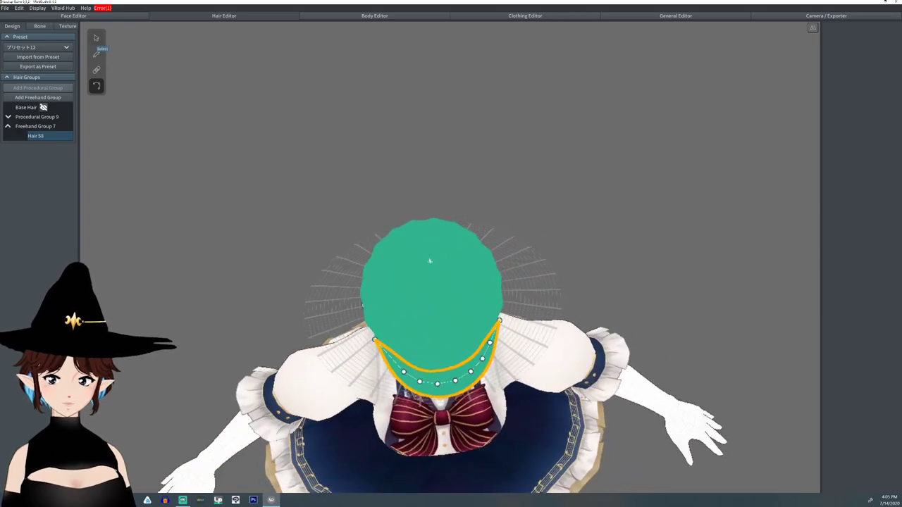
key("s")
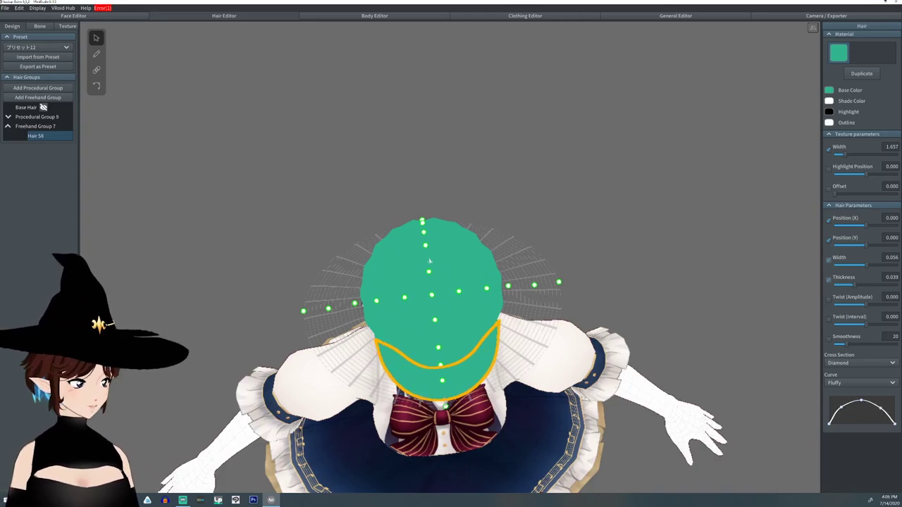
- Duplicate the hair material and set its Base Color to dark green #1B3B30
key("3")
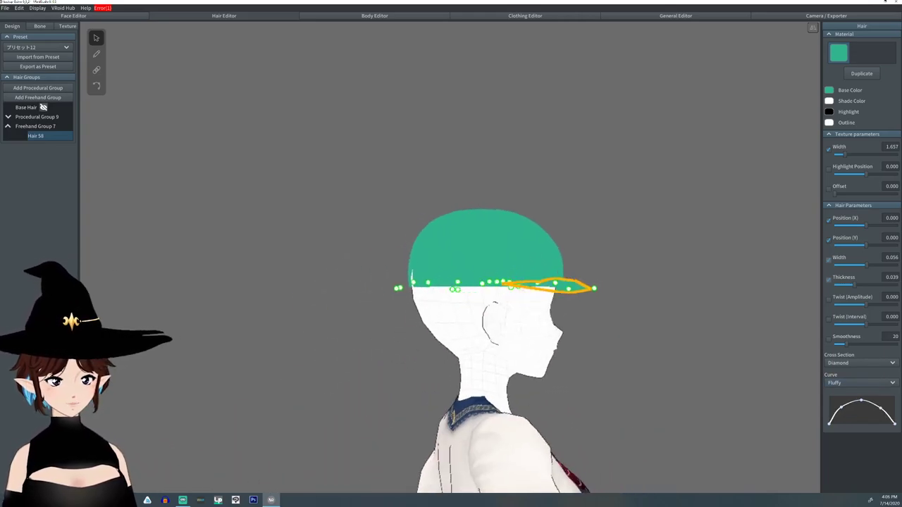
left_click(861, 74)
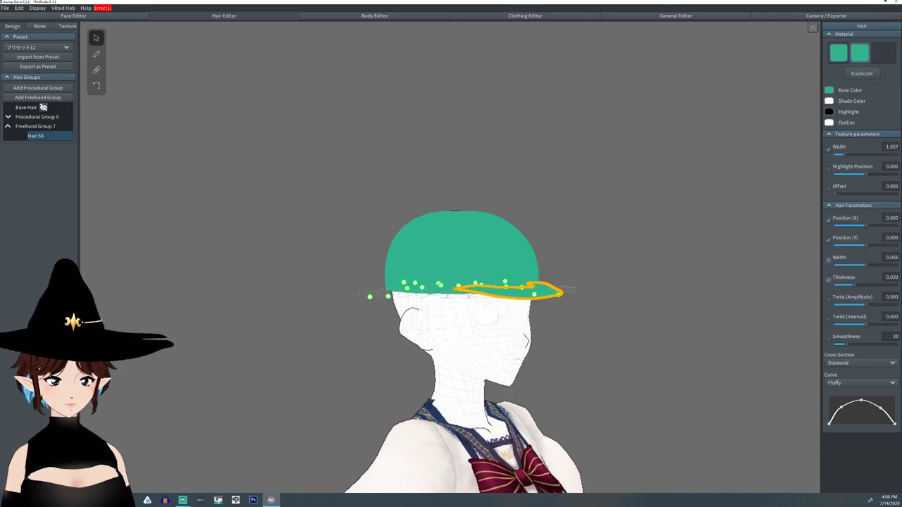
left_click(828, 89)
left_click(782, 129)
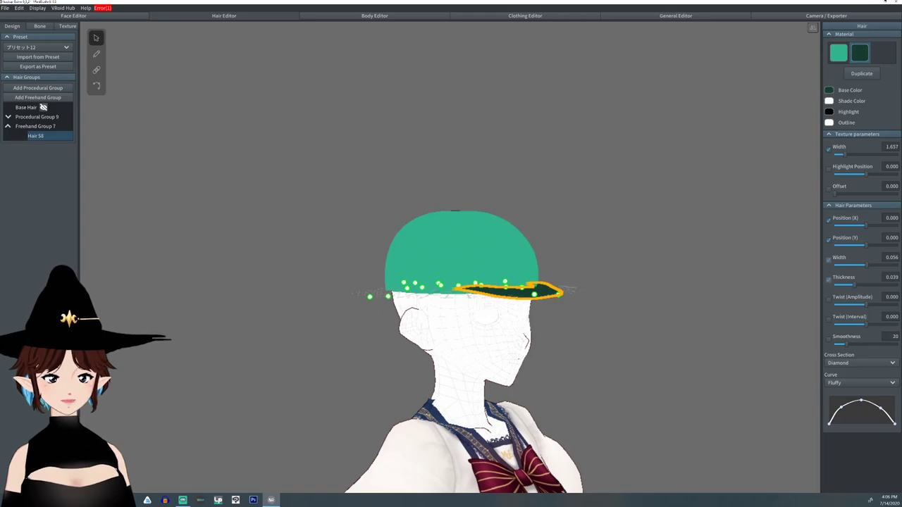
- Switch to control-point editing and shape the brim strand, checking it from front, top and side
right_click_drag(563, 317, 507, 317)
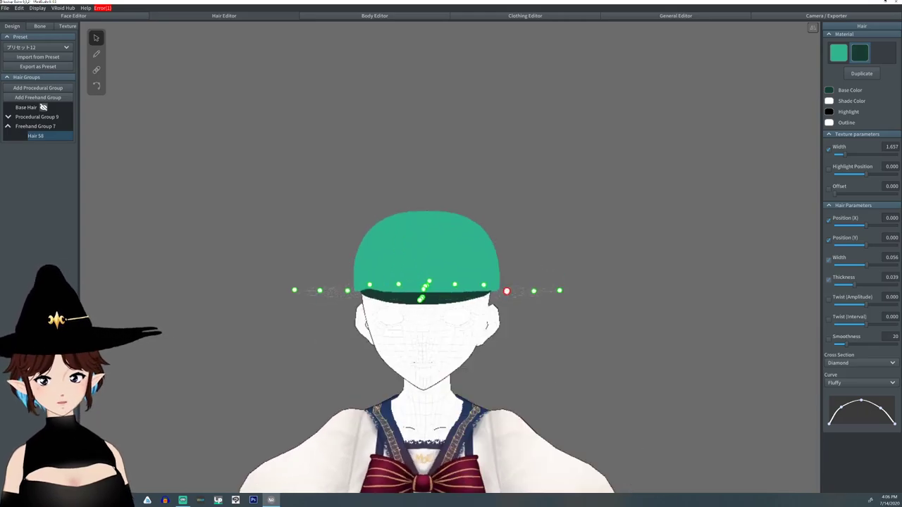
right_click_drag(451, 317, 451, 366)
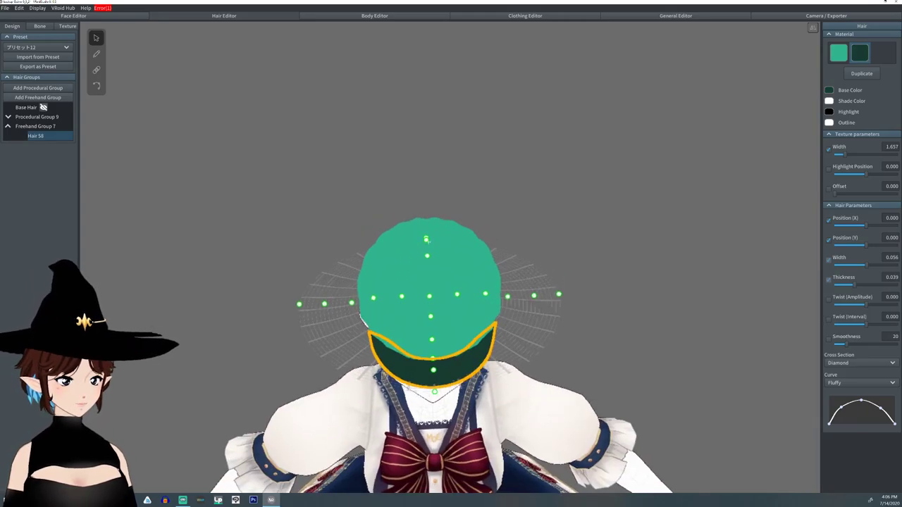
left_click(96, 85)
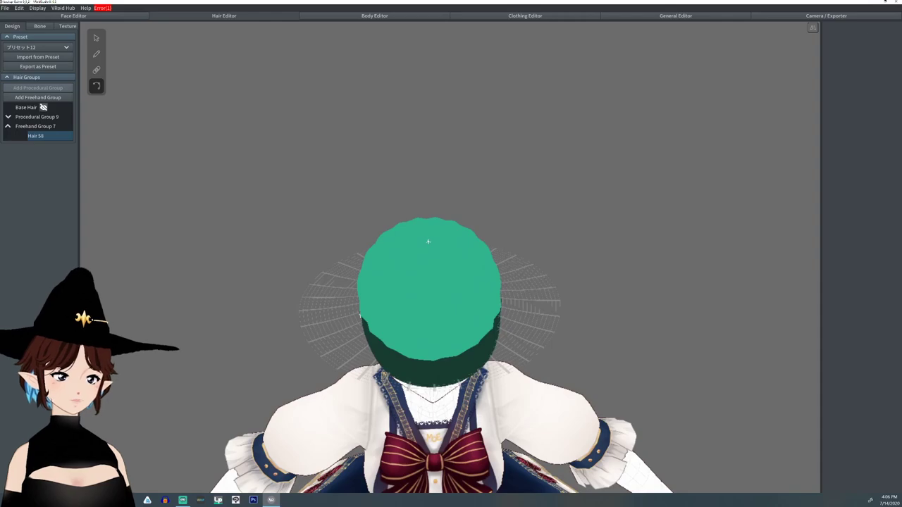
right_click_drag(428, 242, 422, 261)
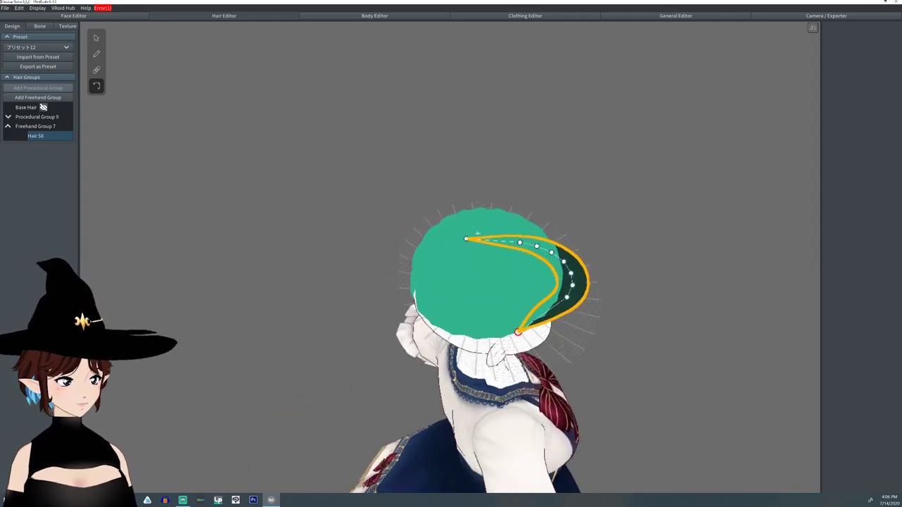
right_click_drag(477, 233, 421, 246)
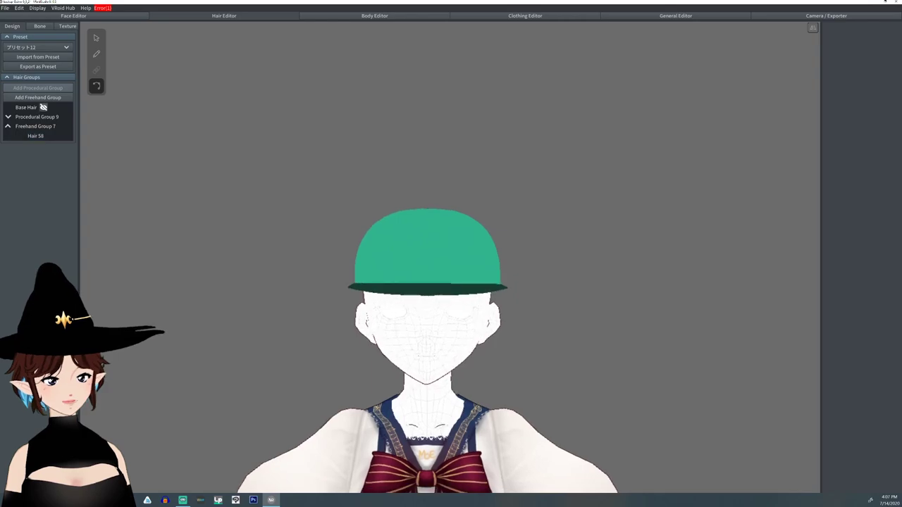
- Select a cap strand, then the brim strand, dismissing the control-point warning
left_click(429, 241)
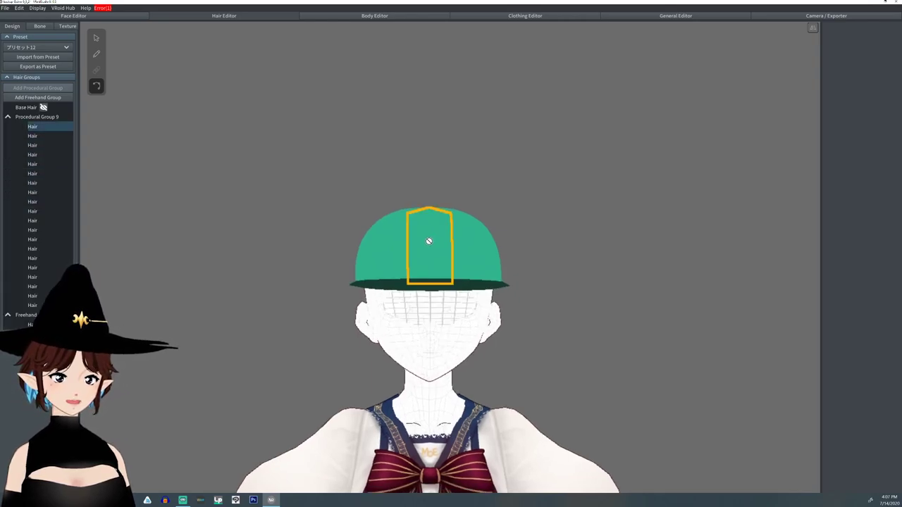
left_click(386, 285)
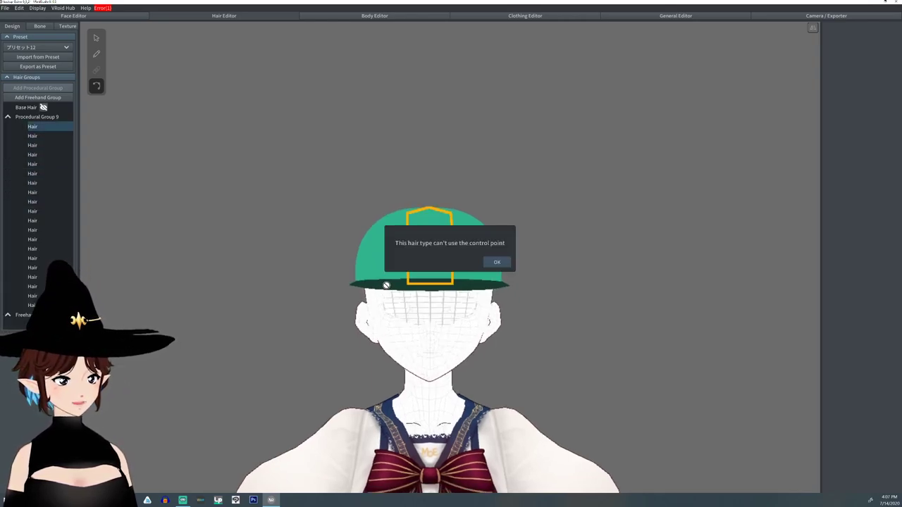
left_click(495, 261)
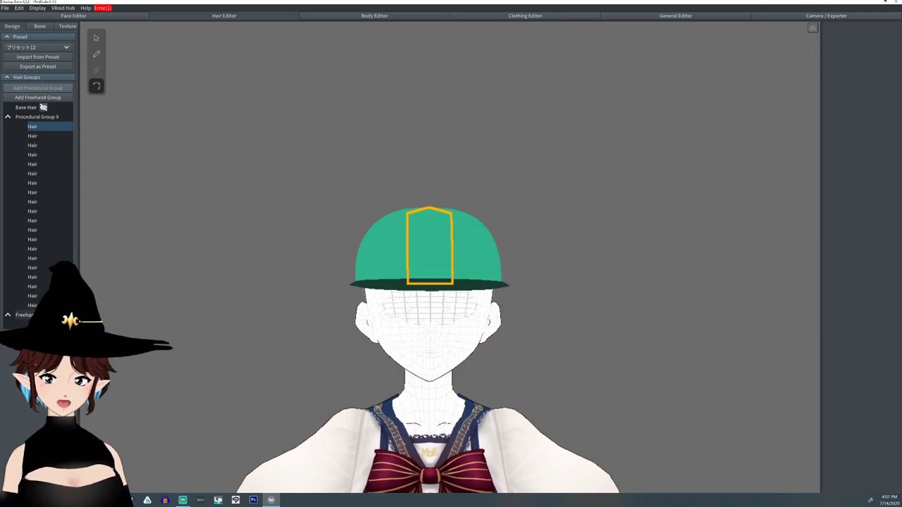
left_click(429, 285)
- Give the spiky procedural strand the dark green material and drag its guide up to the cap top
right_click_drag(427, 176, 427, 262)
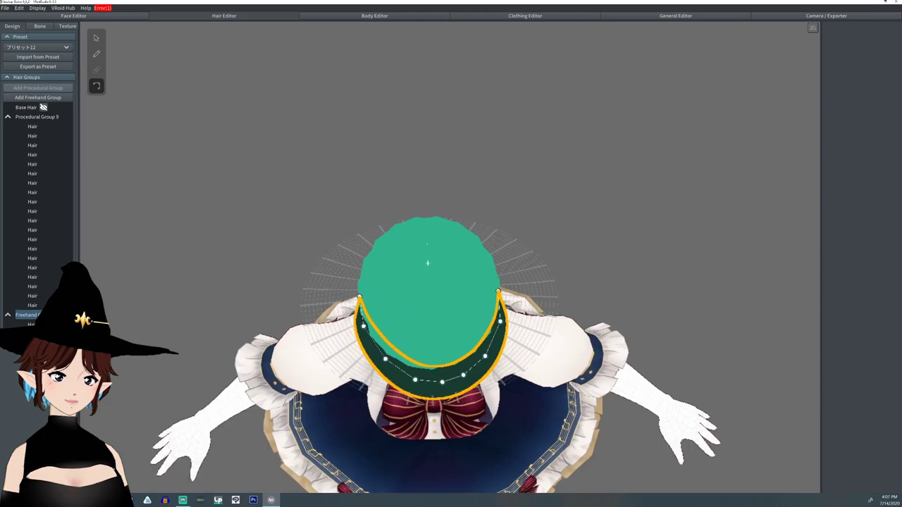
left_click(427, 262)
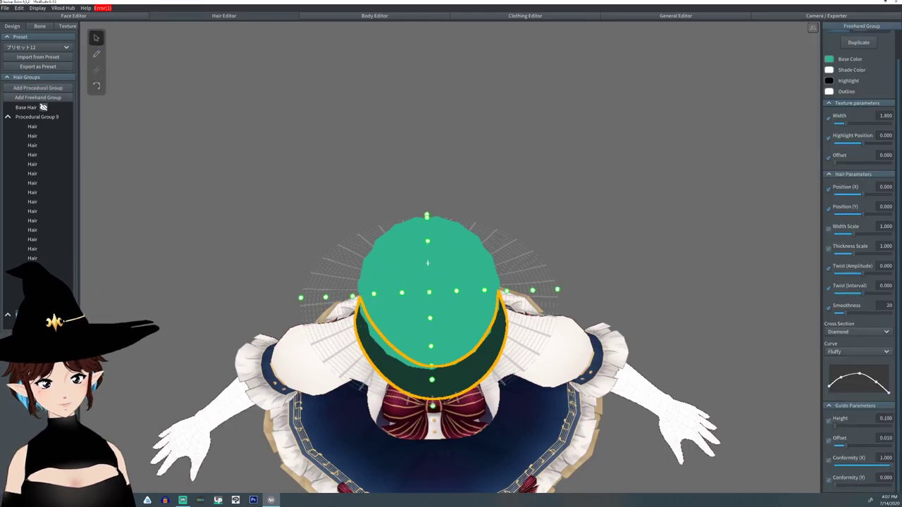
left_click(427, 263)
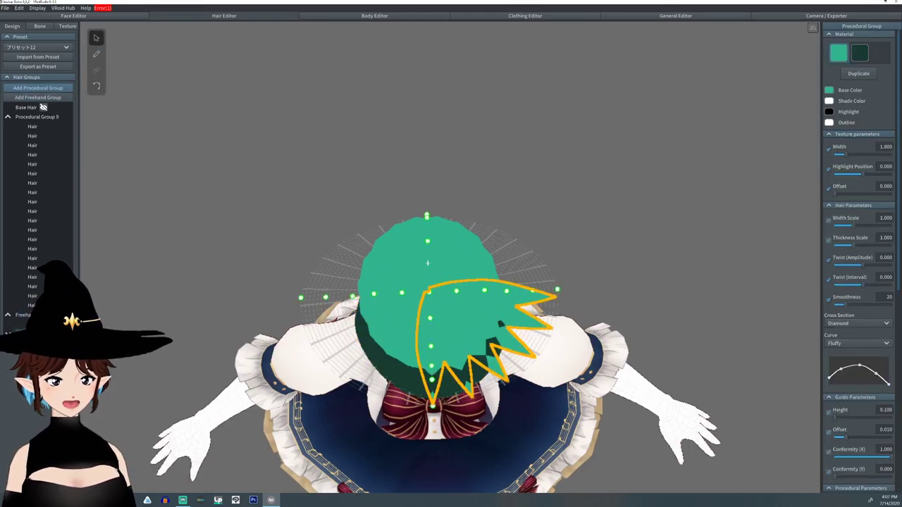
right_click_drag(426, 263, 434, 224)
left_click(859, 52)
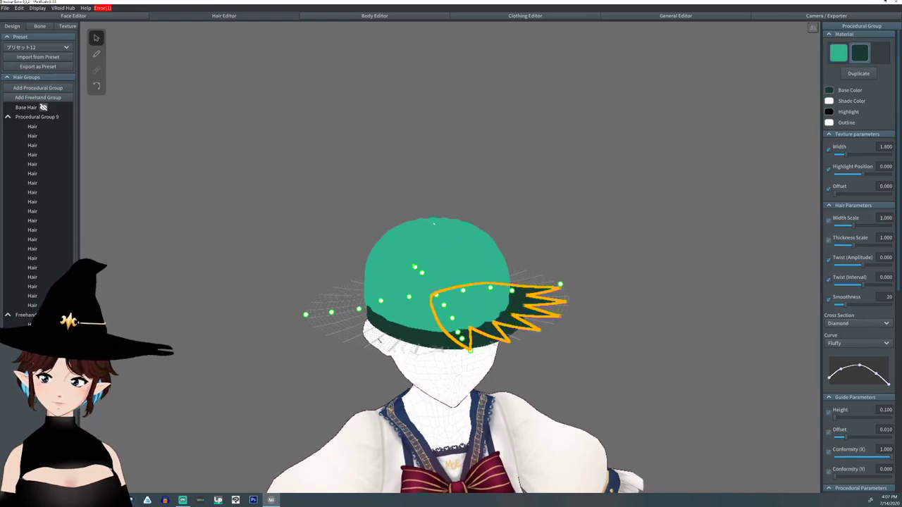
mouse_move(434, 224)
left_mouse_down()
mouse_move(435, 246)
mouse_move(435, 224)
left_mouse_up()
left_click_drag(463, 291, 465, 225)
left_click_drag(490, 288, 486, 230)
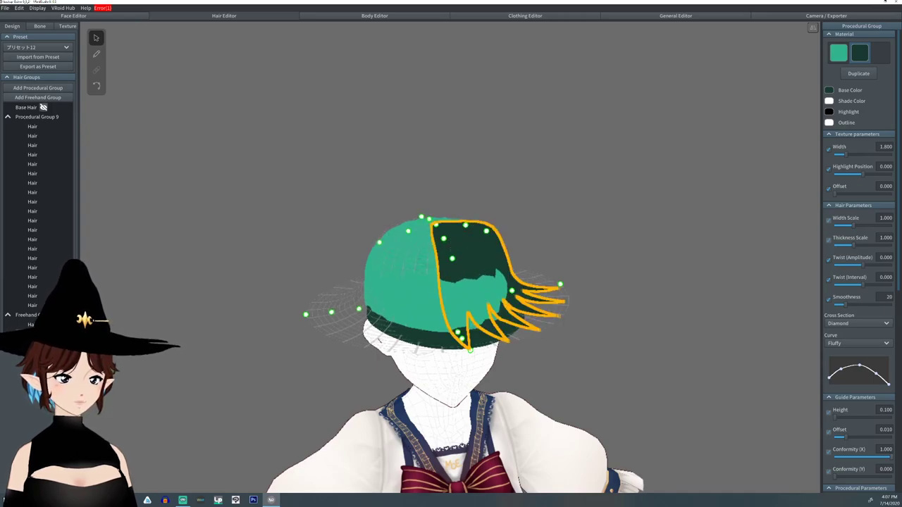
- Set Length to 0.152, Interval to 360 and 20 hairs, then raise guide points around the cap top
scroll(858, 260, "down", 3)
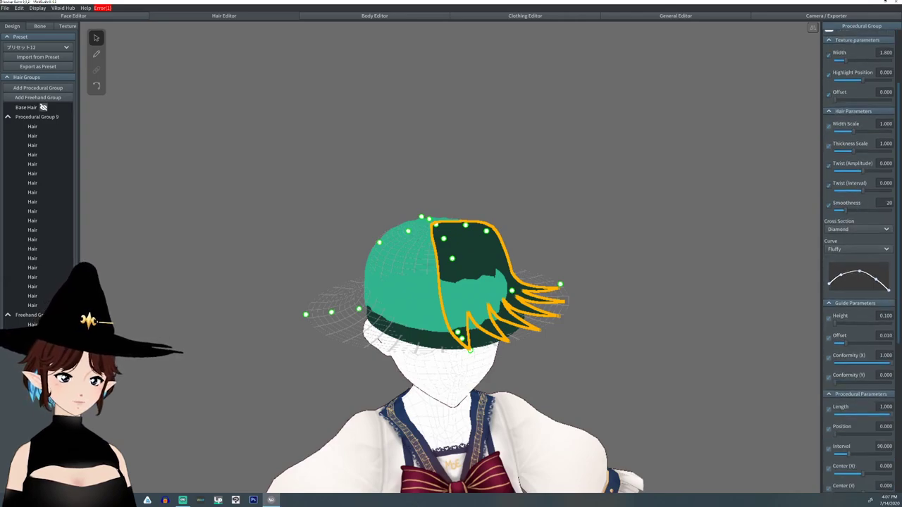
left_click_drag(890, 414, 839, 414)
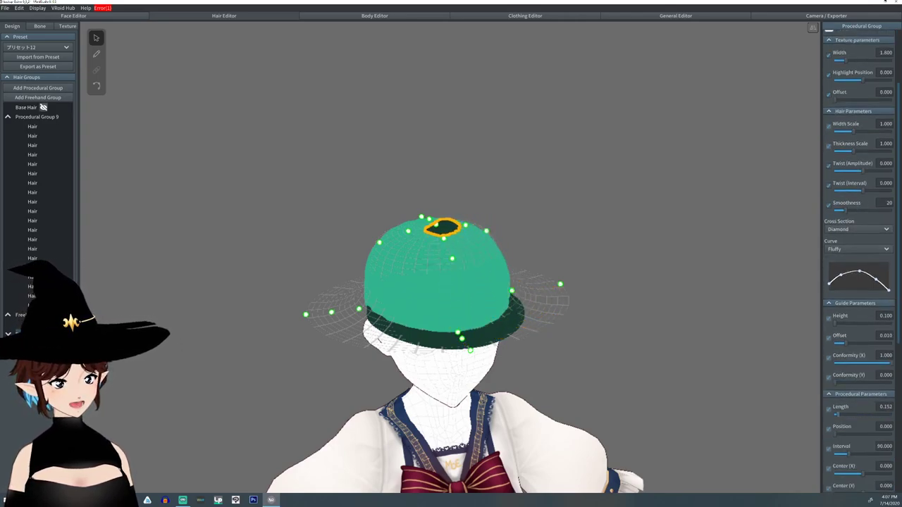
left_click_drag(847, 455, 890, 454)
scroll(866, 436, "down", 3)
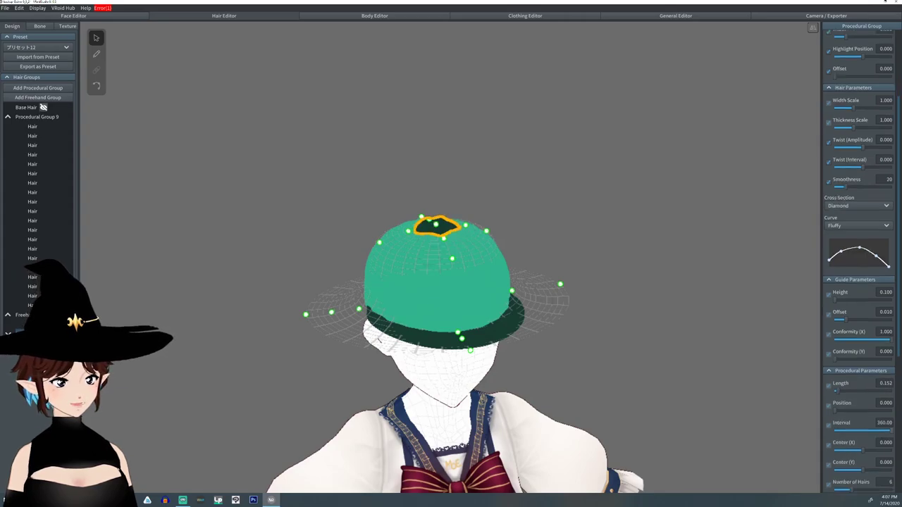
left_click_drag(853, 419, 890, 419)
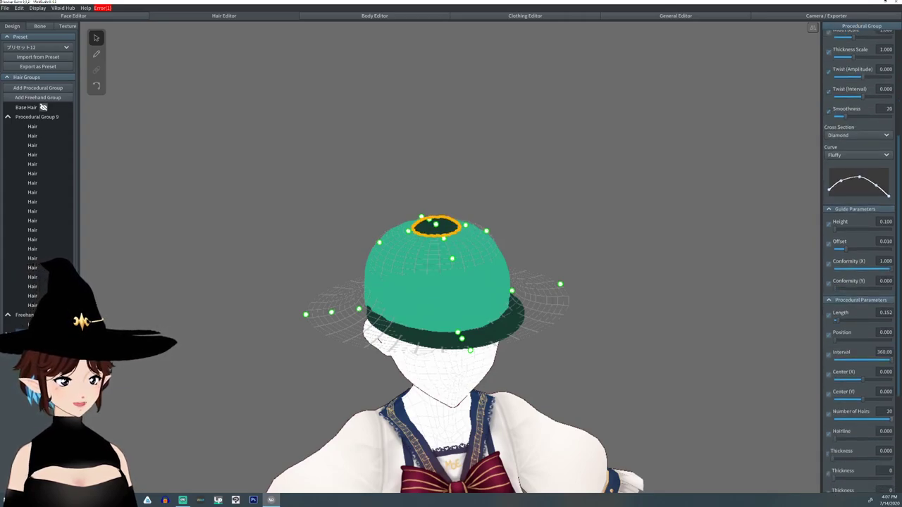
mouse_move(451, 212)
right_mouse_down()
mouse_move(450, 296)
mouse_move(450, 211)
right_mouse_up()
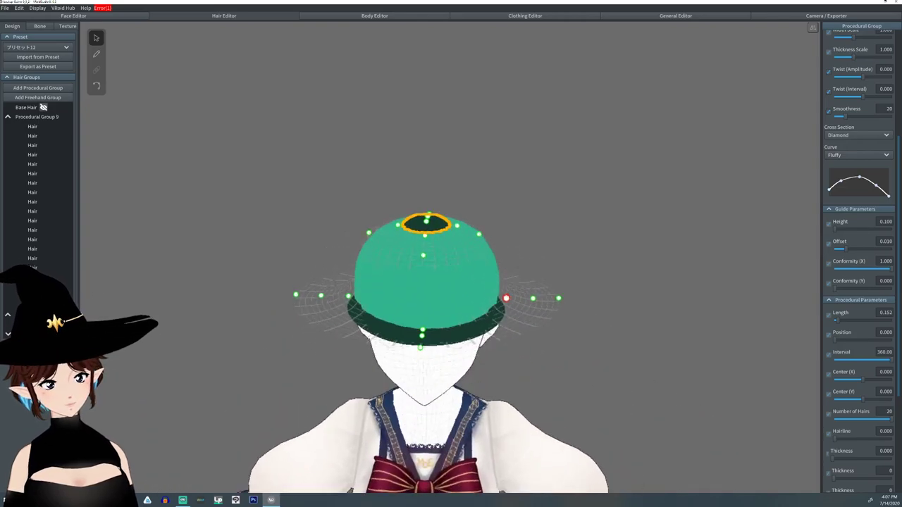
left_click_drag(505, 298, 482, 227)
left_click(456, 225)
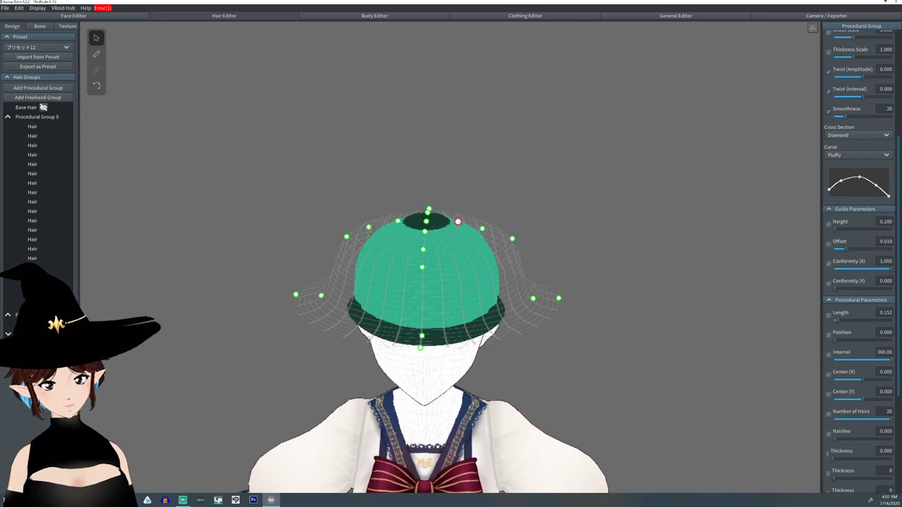
- Select the cap-top ring of hairs and switch its curve to Straight, keeping the Diamond cross section
left_click(426, 222)
left_click(857, 155)
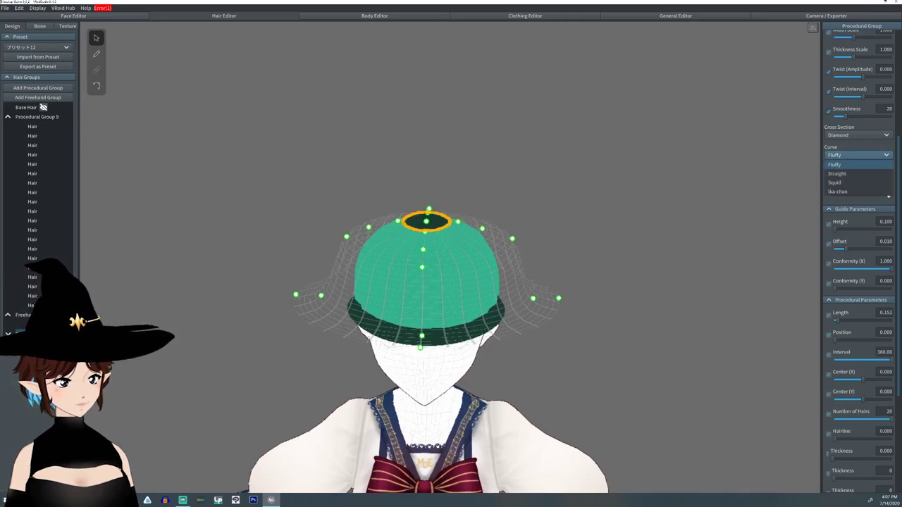
left_click(858, 164)
left_click(857, 135)
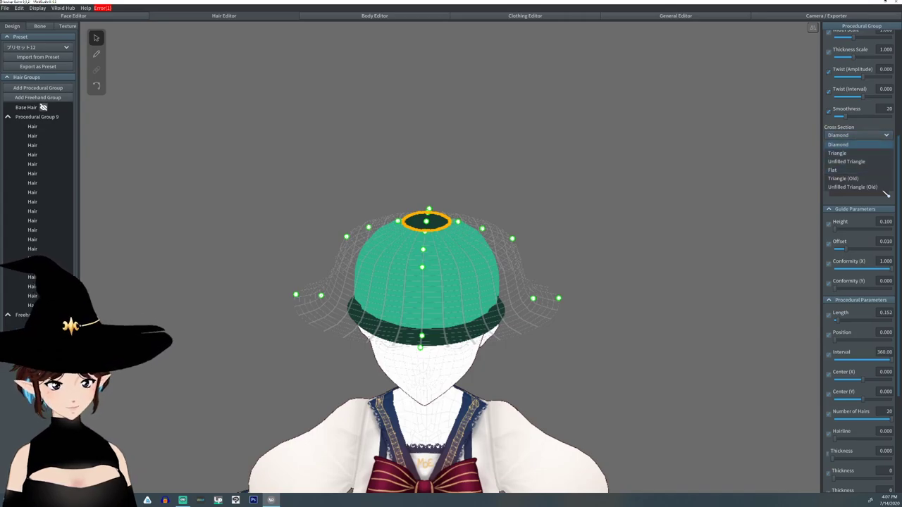
left_click(857, 144)
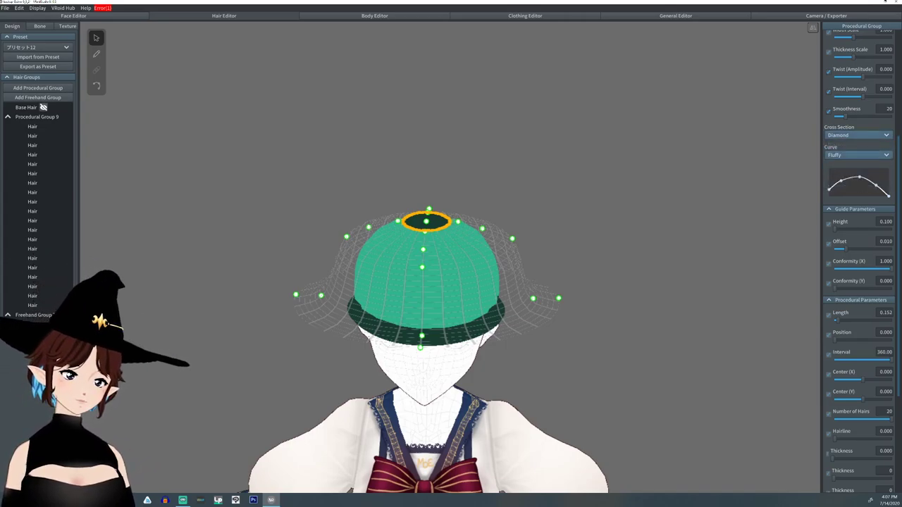
left_click(858, 155)
left_click(857, 173)
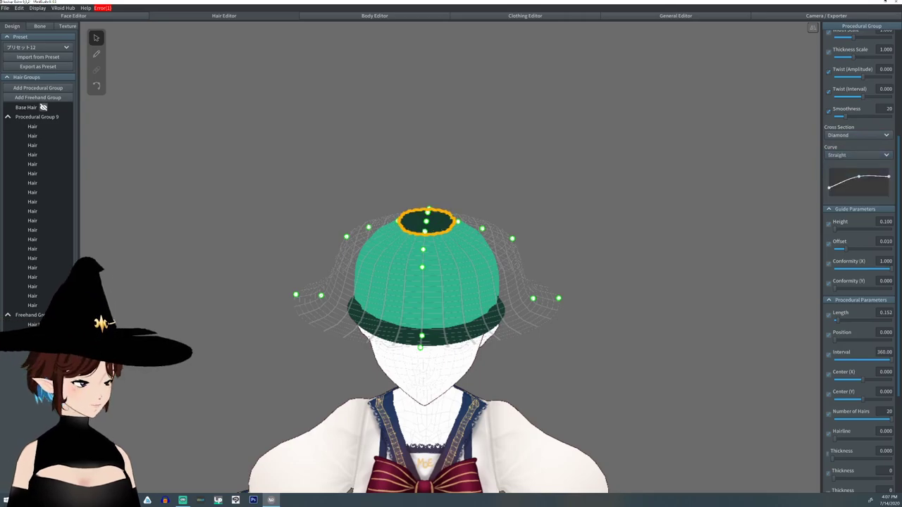
- Raise both curve graph endpoints to the top and shorten the ring hairs to Length 0.100
left_click_drag(828, 187, 828, 167)
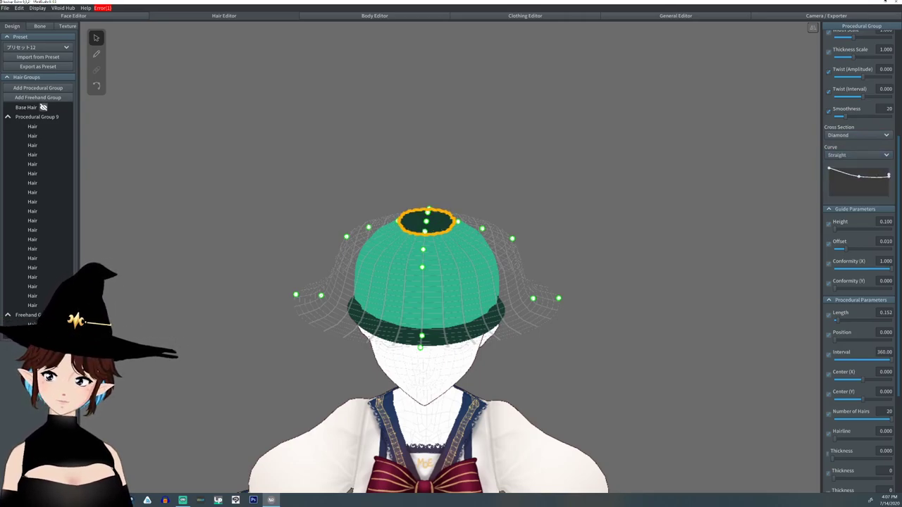
mouse_move(888, 176)
left_mouse_down()
mouse_move(850, 168)
mouse_move(889, 177)
mouse_move(888, 169)
left_mouse_up()
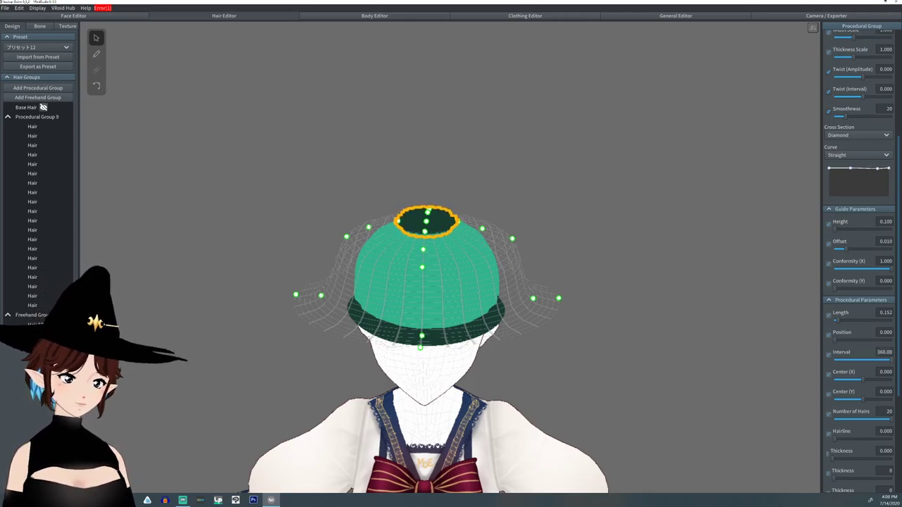
left_click_drag(838, 320, 836, 320)
right_click_drag(451, 211, 451, 295)
- Lower the top disc's Width Scale to about 0.135 and Thickness Scale to about 0.072
scroll(451, 296, "up", 3)
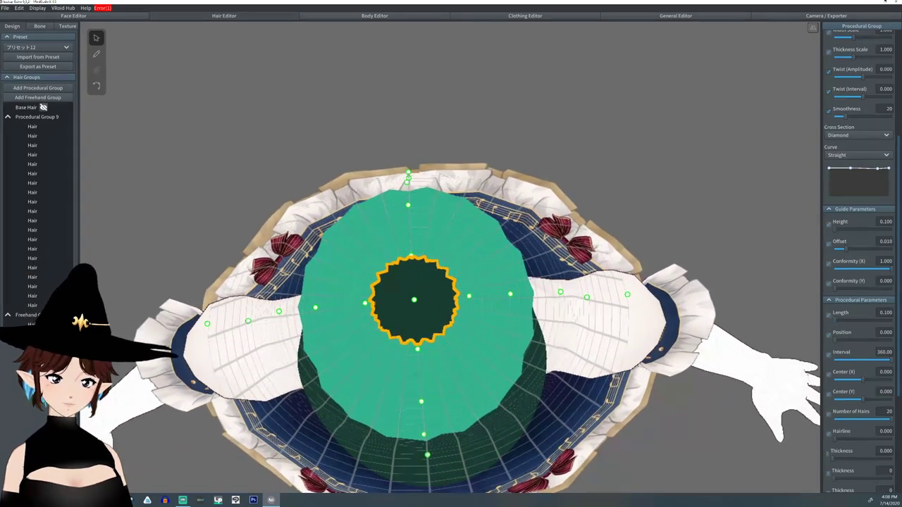
scroll(860, 211, "up", 3)
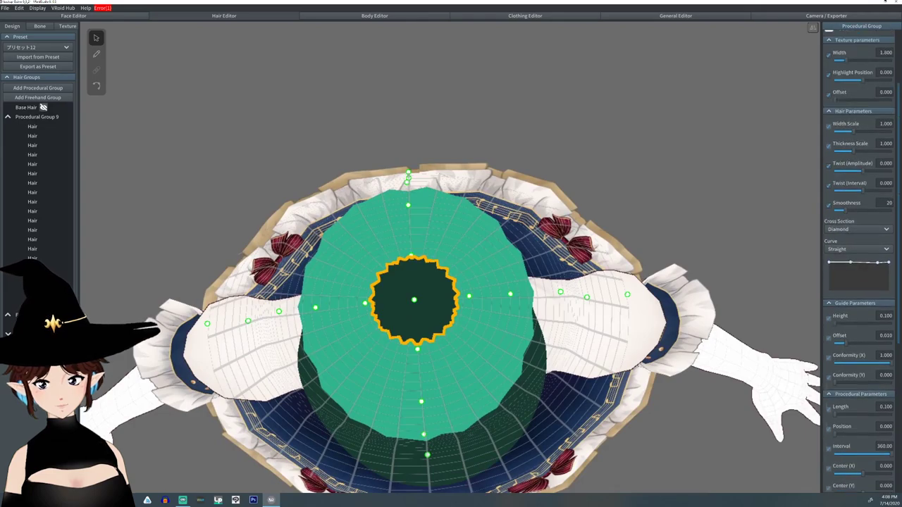
left_click_drag(853, 131, 835, 131)
key("1")
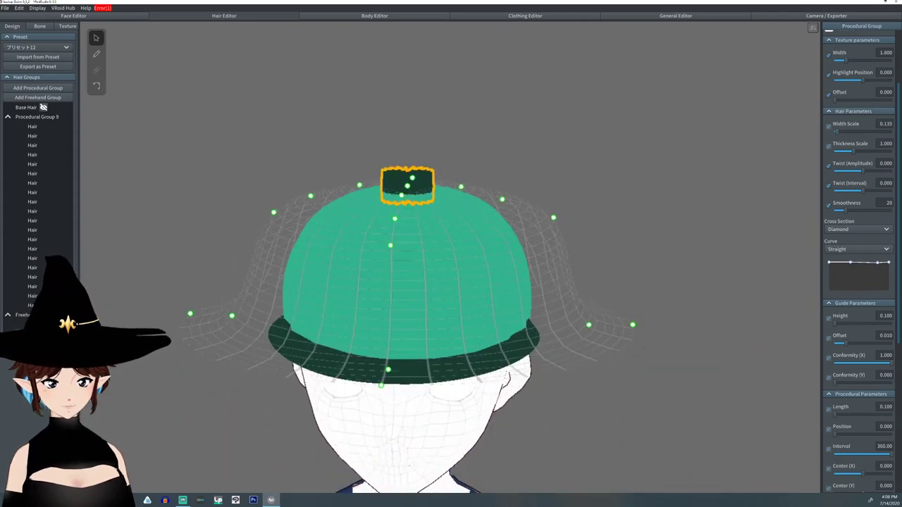
left_click_drag(852, 151, 835, 151)
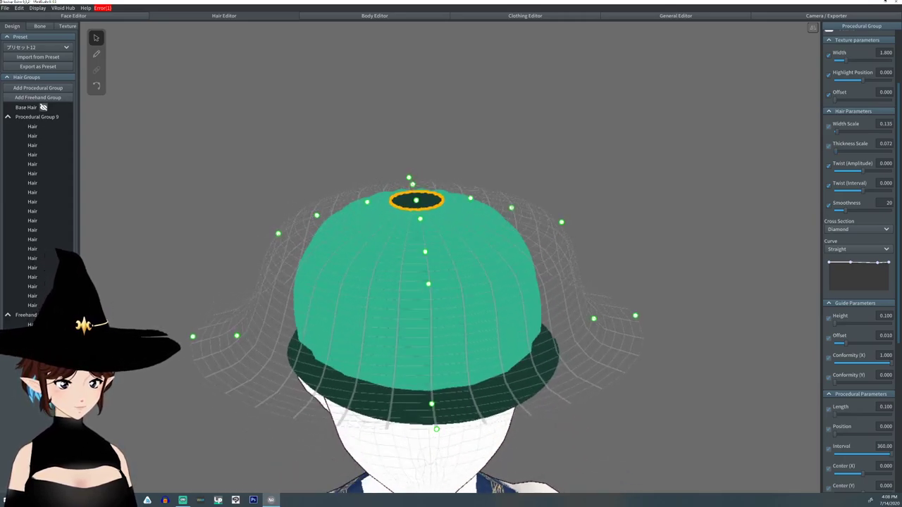
- Pull the button guide's control points inward and upward around the hat top, then nudge the crown point down
left_click_drag(594, 318, 588, 233)
left_click_drag(636, 314, 612, 230)
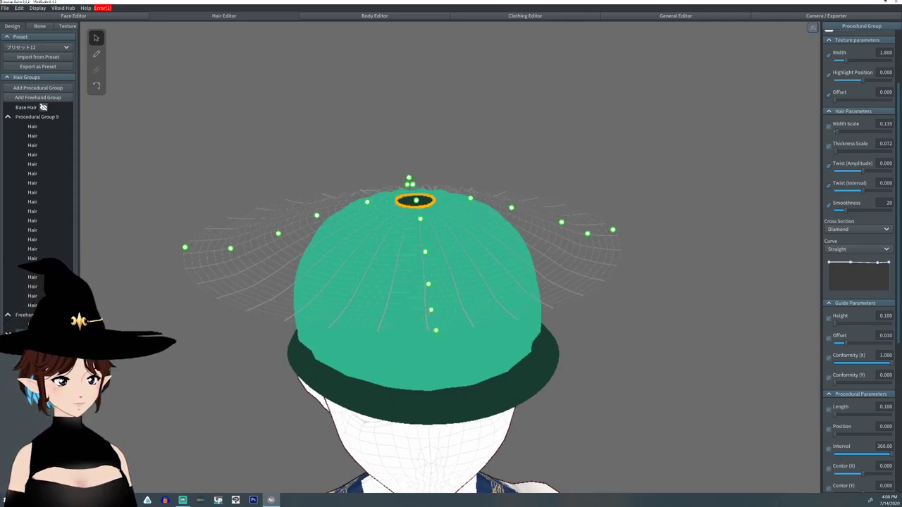
left_click_drag(511, 208, 492, 204)
left_click_drag(560, 223, 517, 209)
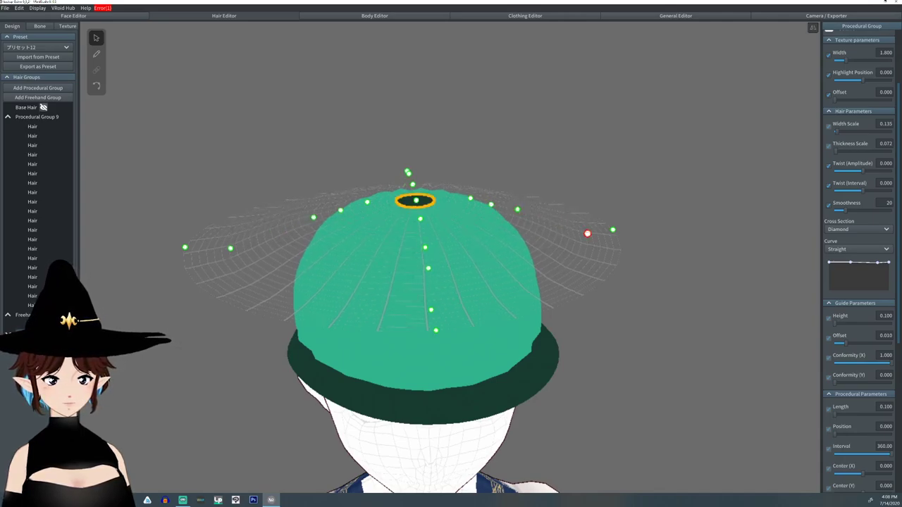
left_click_drag(587, 233, 562, 218)
right_click_drag(416, 202, 417, 173)
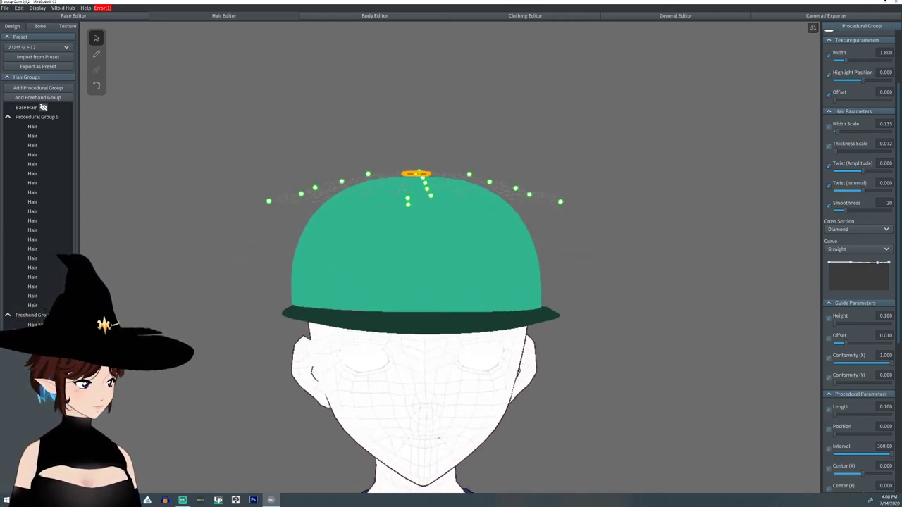
scroll(416, 246, "up", 2)
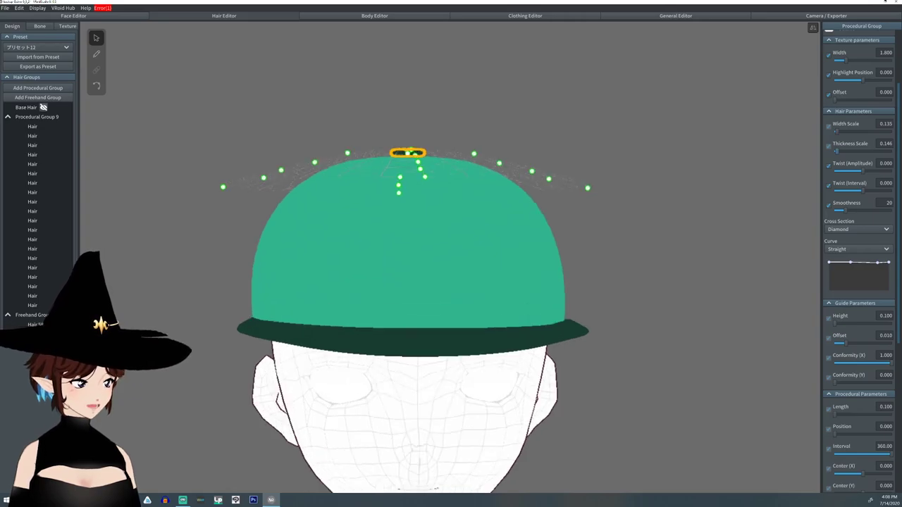
left_click_drag(425, 268, 423, 272)
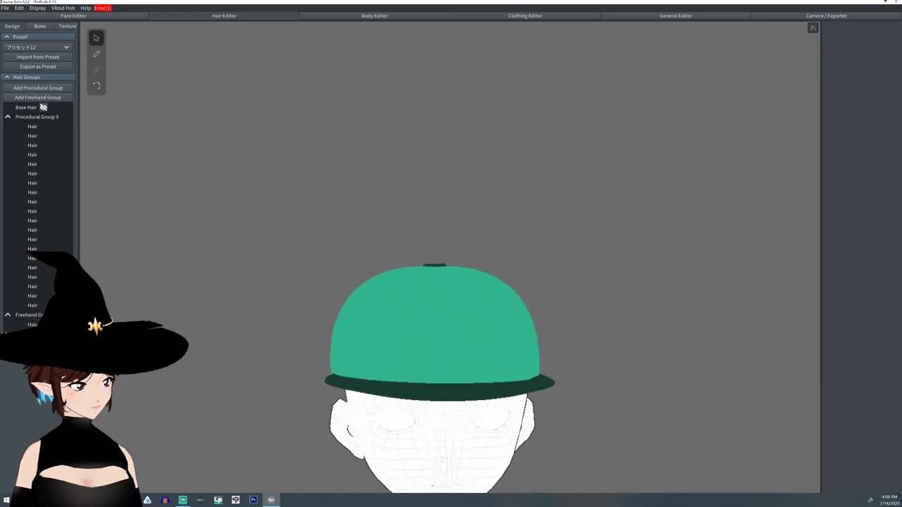
- Select individual cap panel strands and give alternating ones the dark green material, including a back panel
left_click(32, 239)
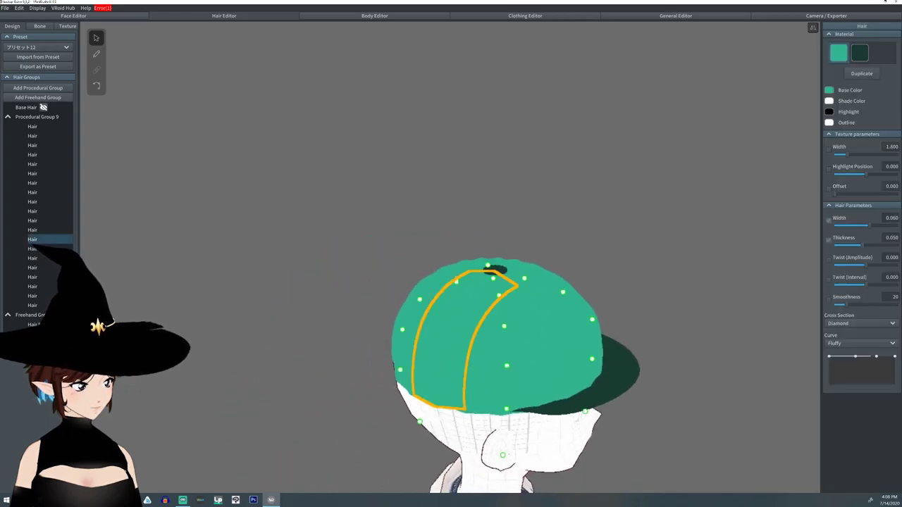
left_click(37, 116)
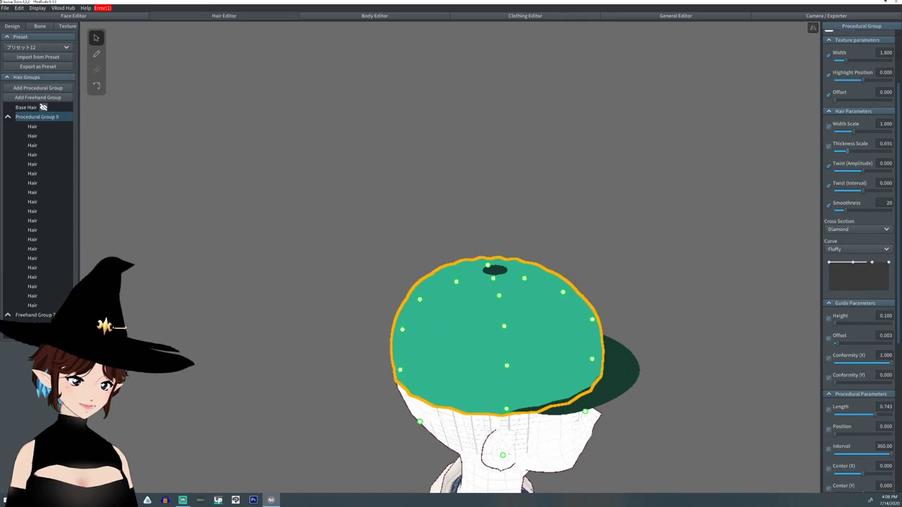
left_click(33, 296)
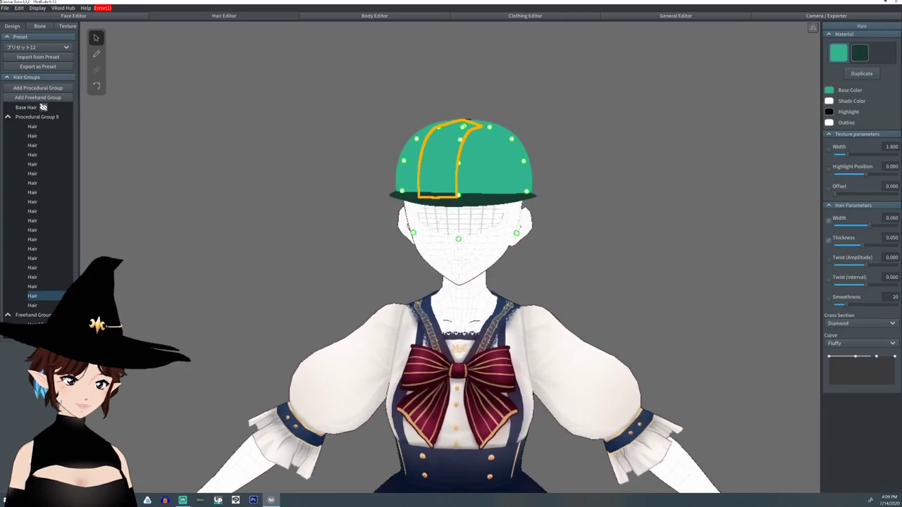
left_click(861, 73)
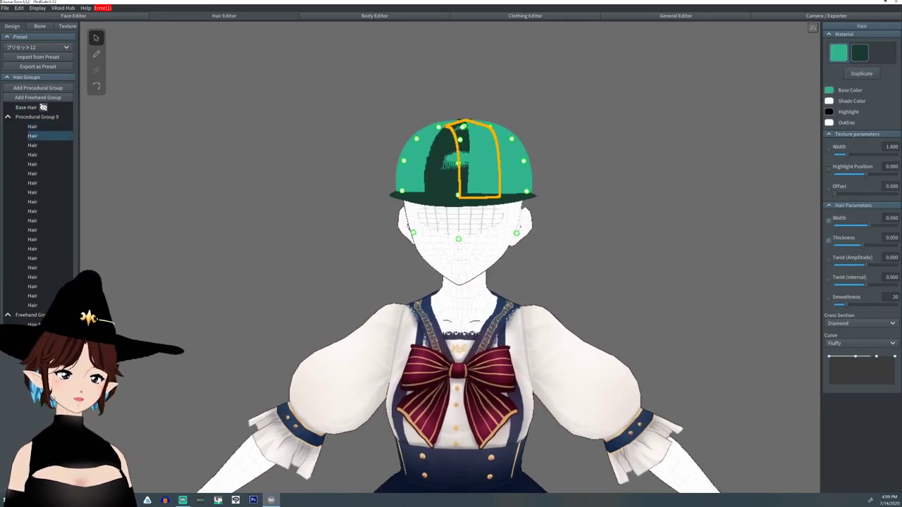
left_click(861, 73)
right_click_drag(634, 282, 183, 282)
left_click(434, 158)
left_click(275, 282)
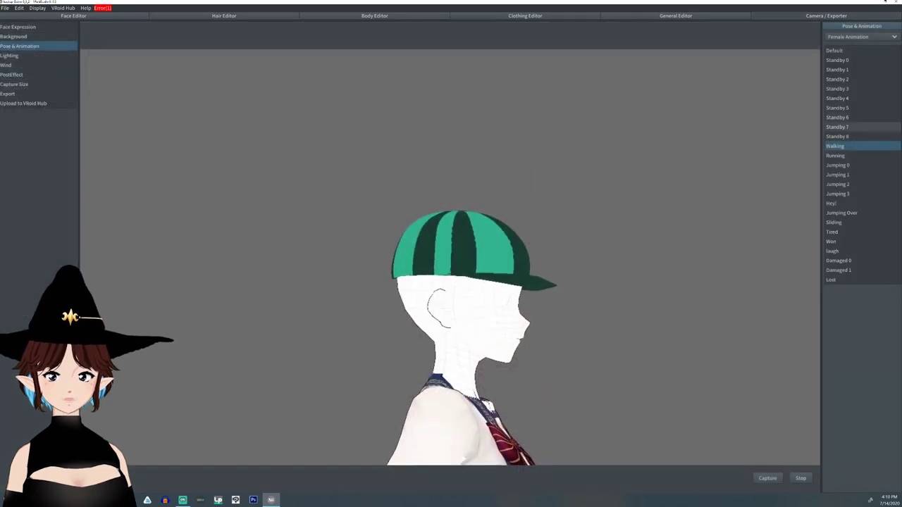
- Play the Running animation on the model to preview the striped cap in motion
left_click(835, 155)
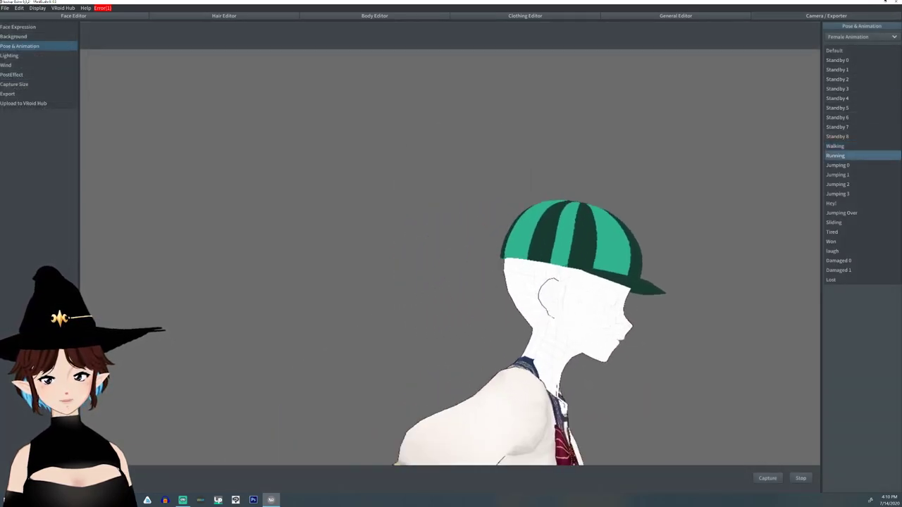